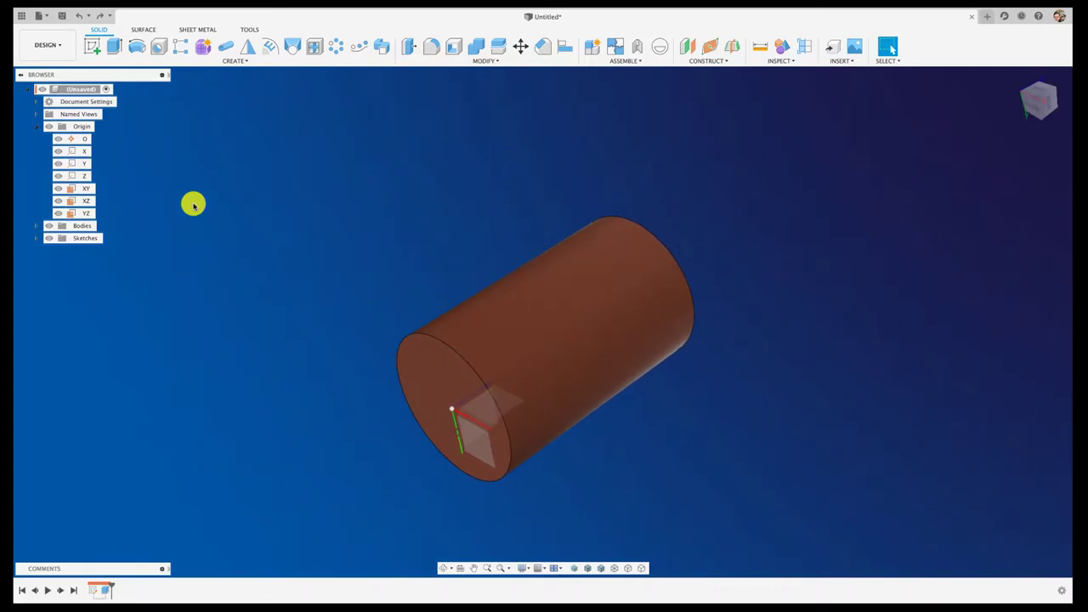
# Start a new sketch on the cylinder's end face and view it head-on
pyautogui.click(243, 62)
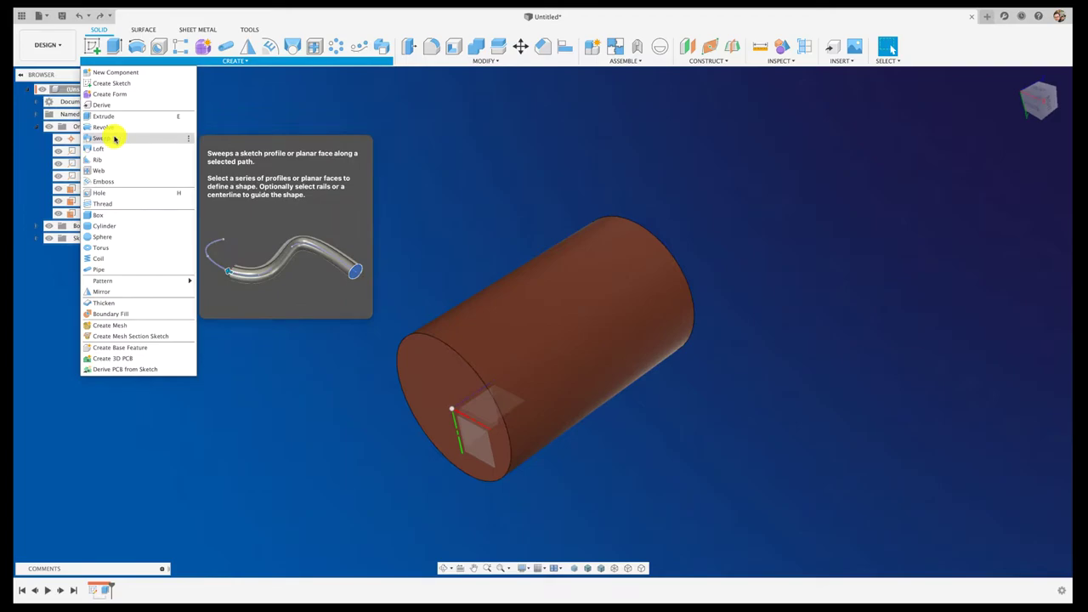
pyautogui.click(479, 117)
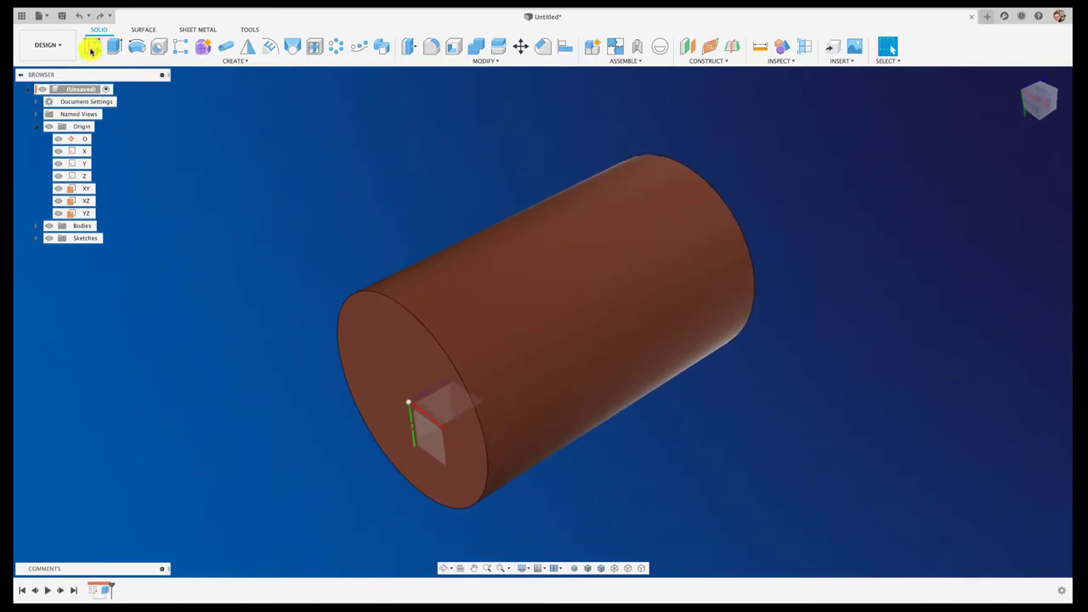
pyautogui.click(92, 45)
pyautogui.click(386, 343)
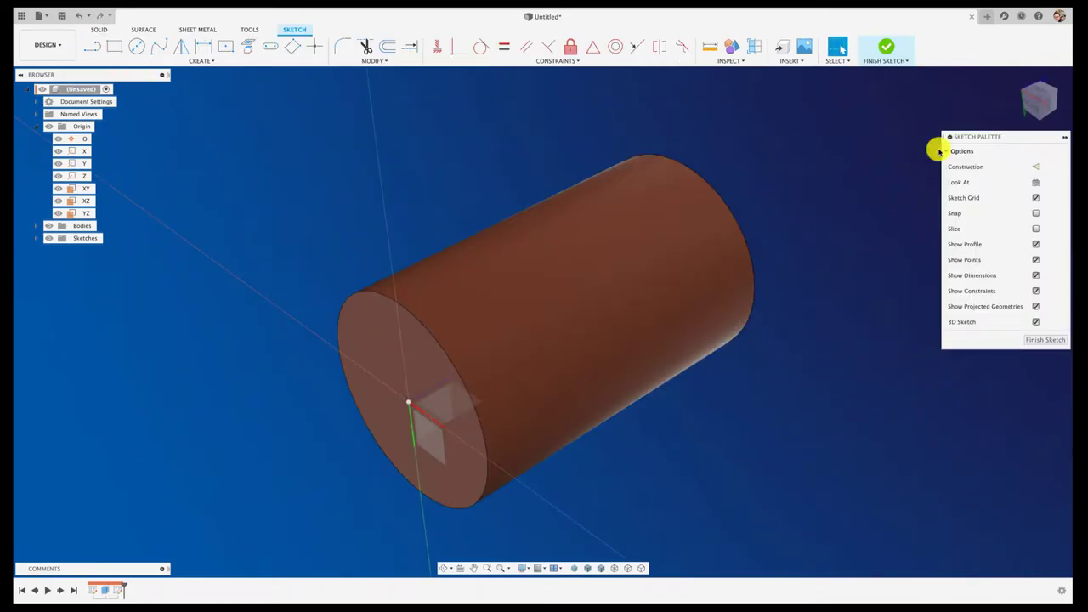
pyautogui.click(1029, 109)
pyautogui.scroll(1, 460, 243)
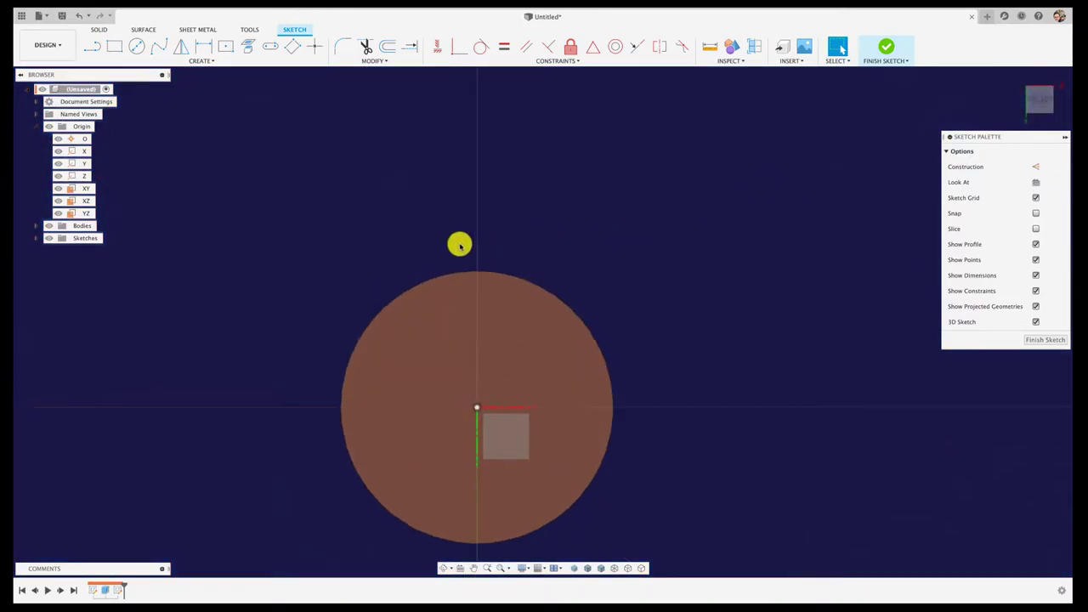
pyautogui.scroll(2, 459, 243)
pyautogui.scroll(2, 434, 230)
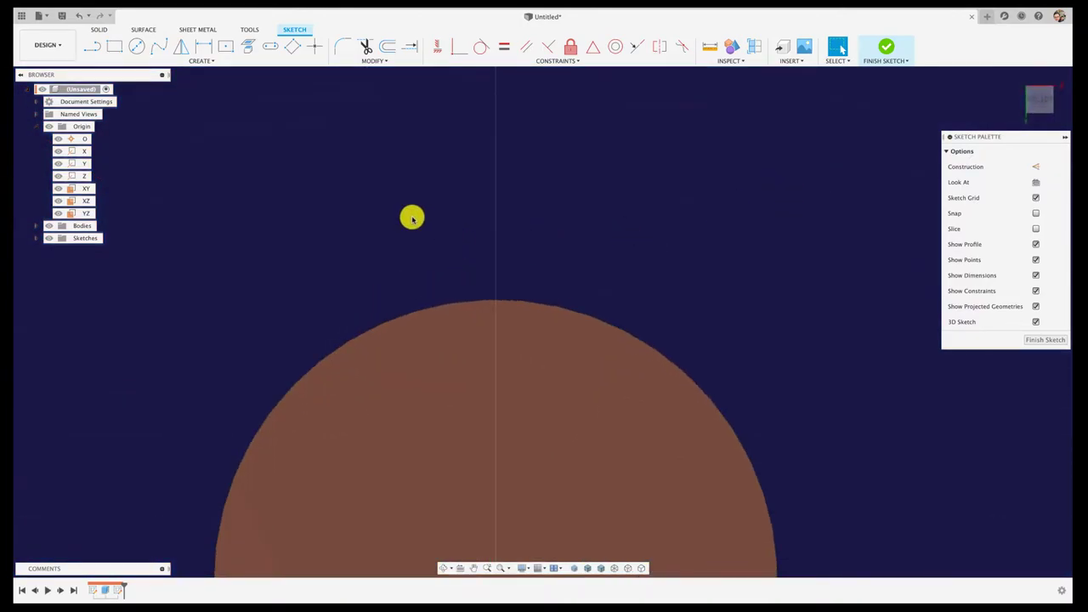
# Draw a closed triangle straddling the top of the circular rim and finish the sketch
pyautogui.click(93, 49)
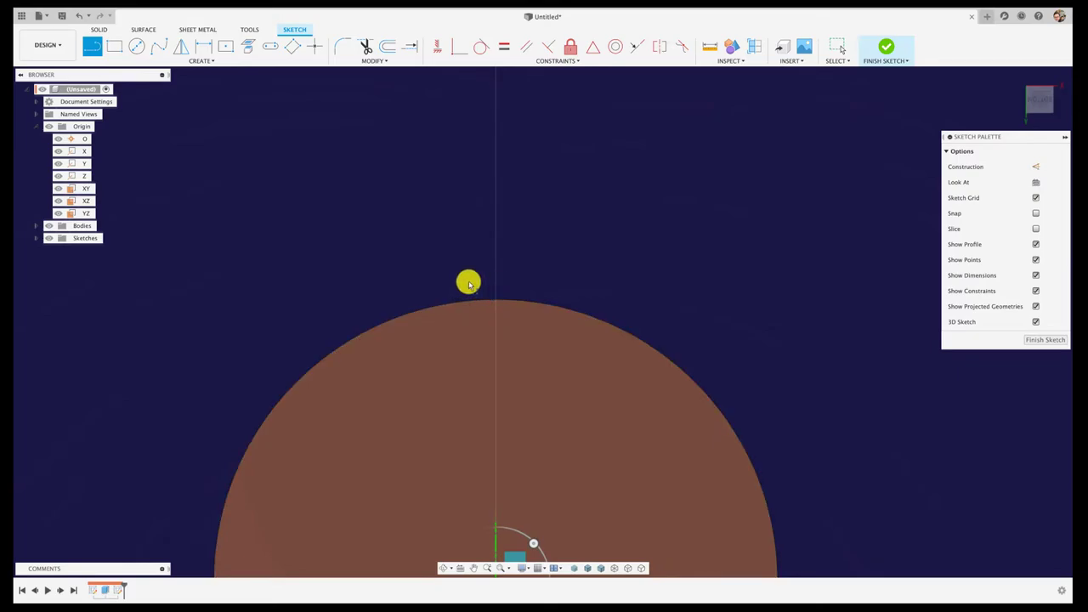
pyautogui.click(469, 284)
pyautogui.click(495, 339)
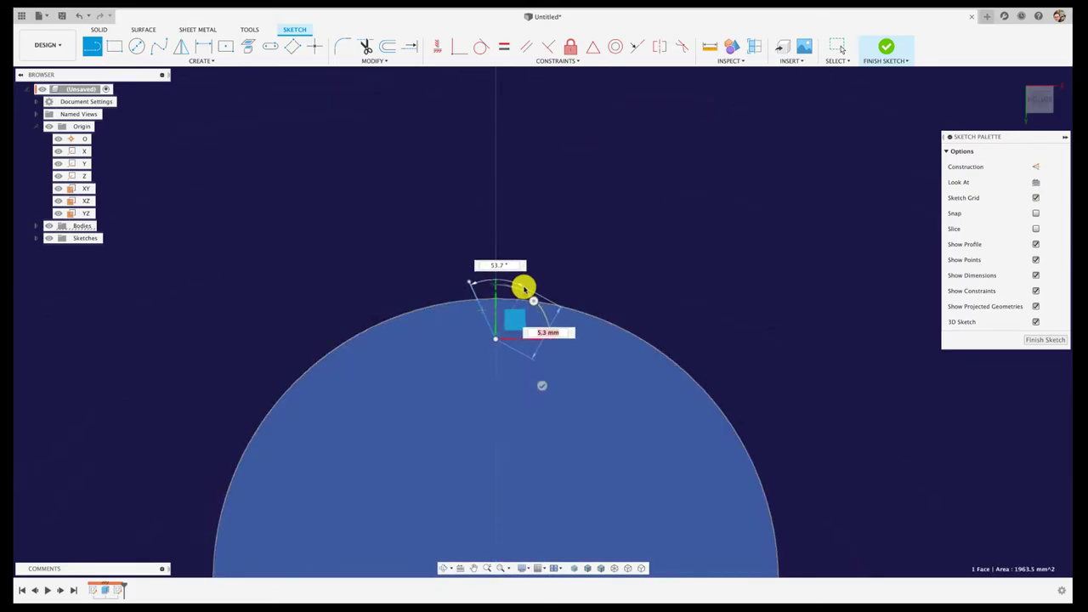
pyautogui.click(525, 282)
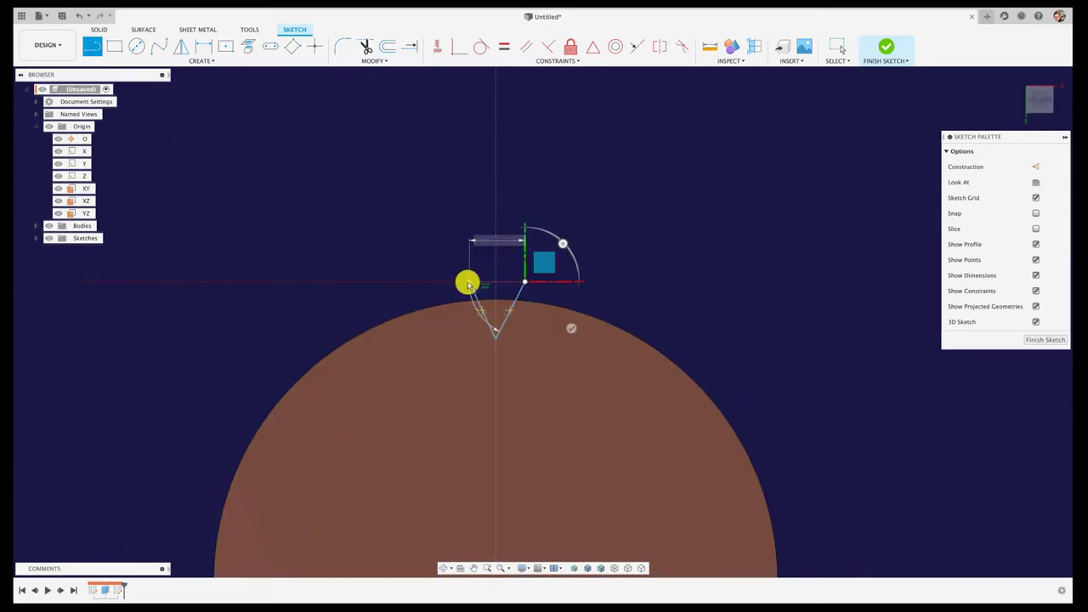
pyautogui.click(468, 284)
pyautogui.press('Escape')
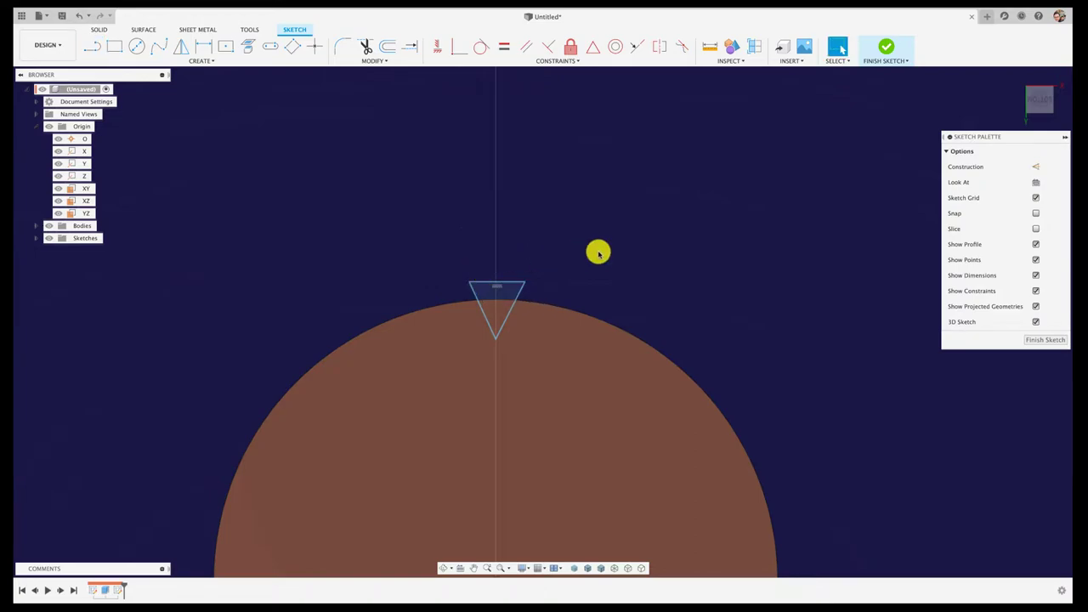
pyautogui.hotkey('shift', 'F6')
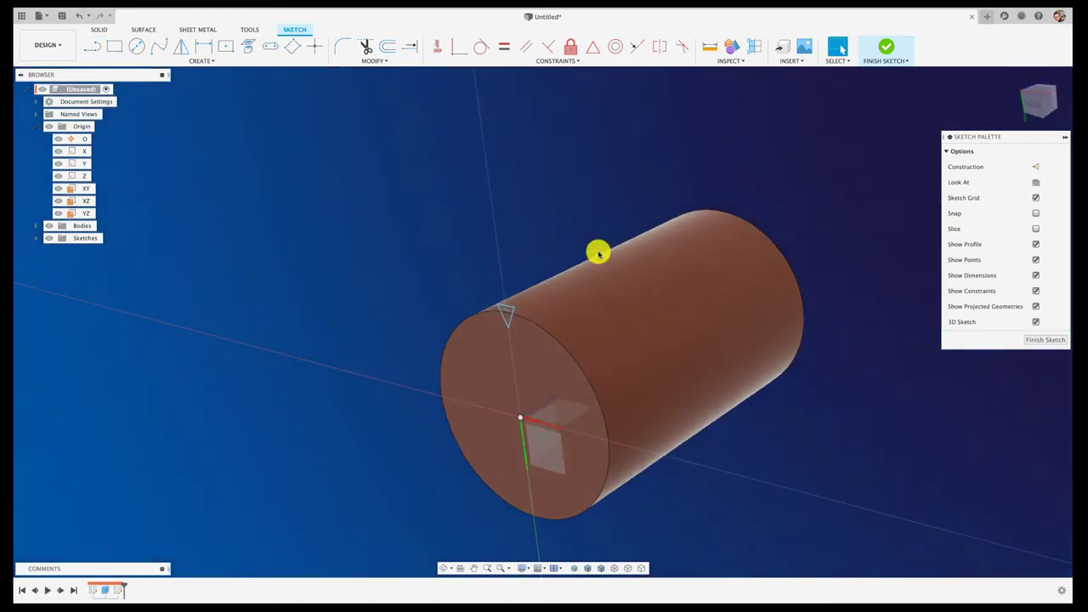
pyautogui.click(885, 51)
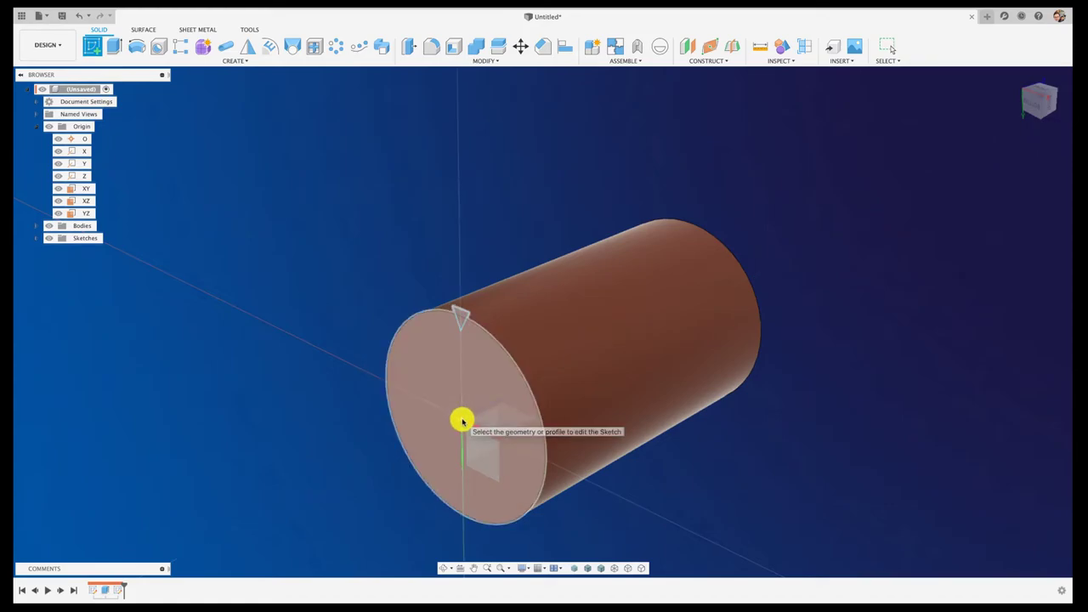
# On the XZ plane, draw an 80 mm line from the origin along the axis, then finish the sketch
pyautogui.click(83, 201)
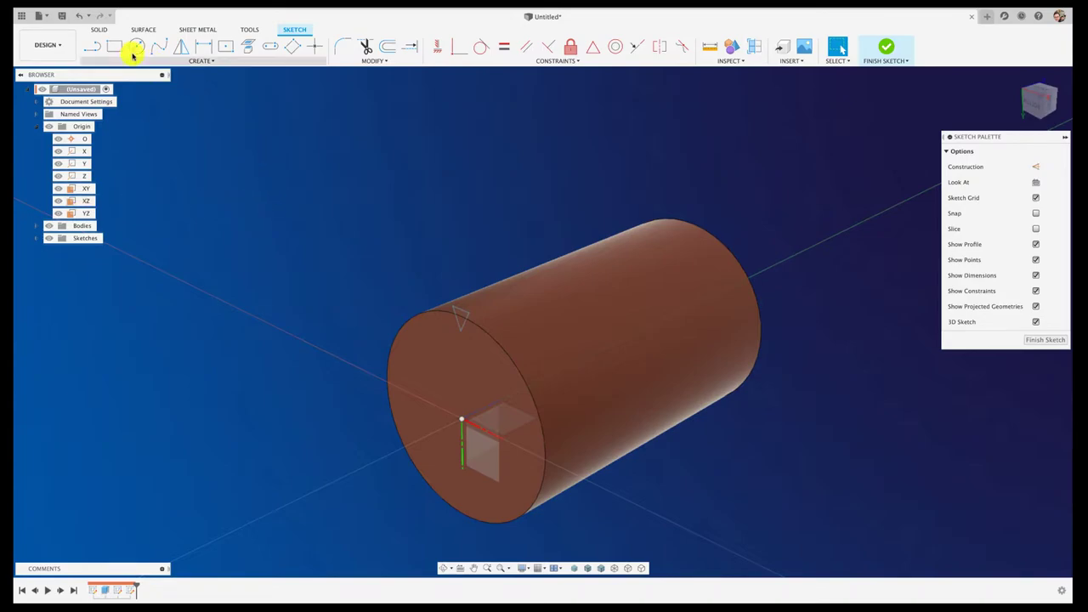
pyautogui.click(94, 45)
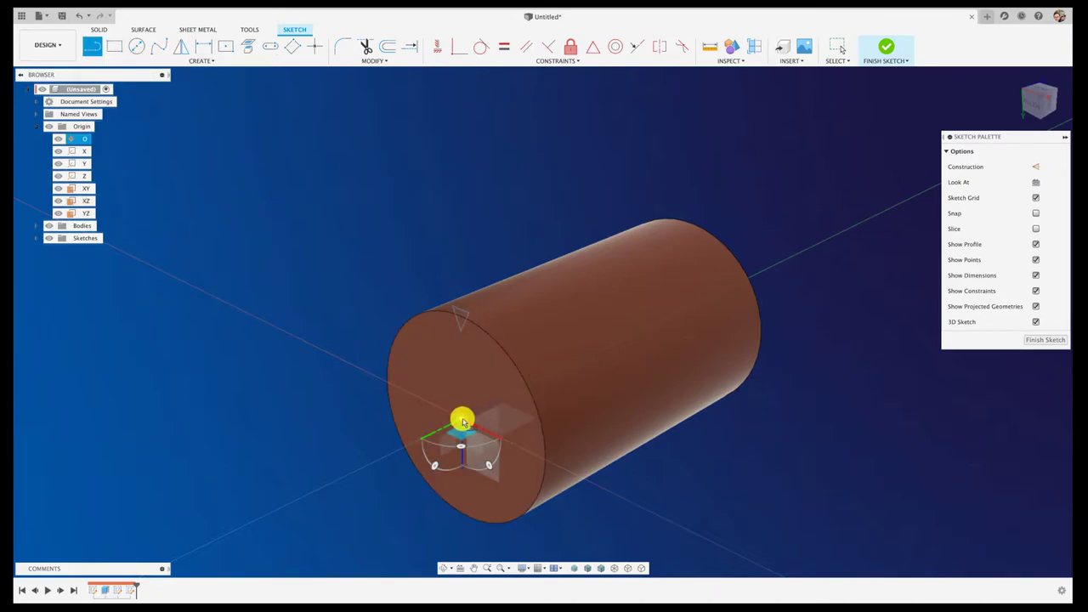
pyautogui.click(462, 422)
pyautogui.write('880')
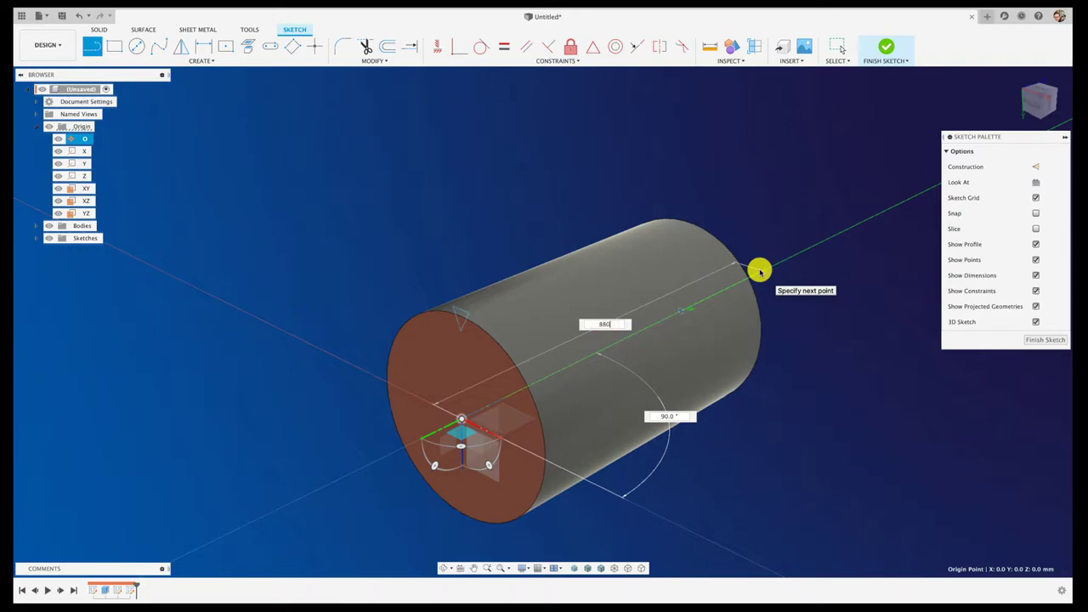
pyautogui.press('Tab')
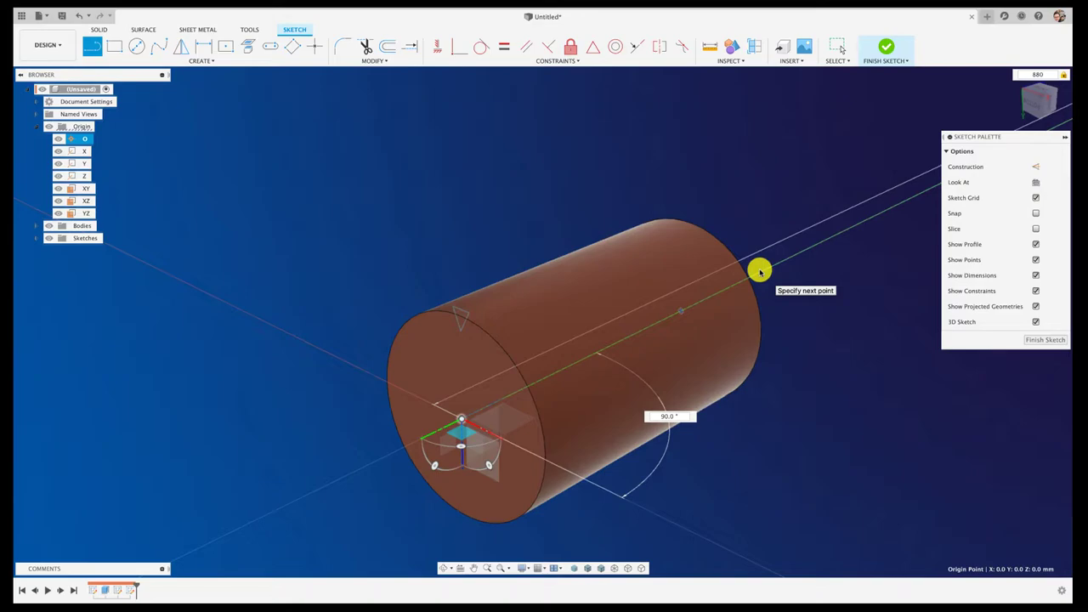
pyautogui.scroll(-2, 760, 271)
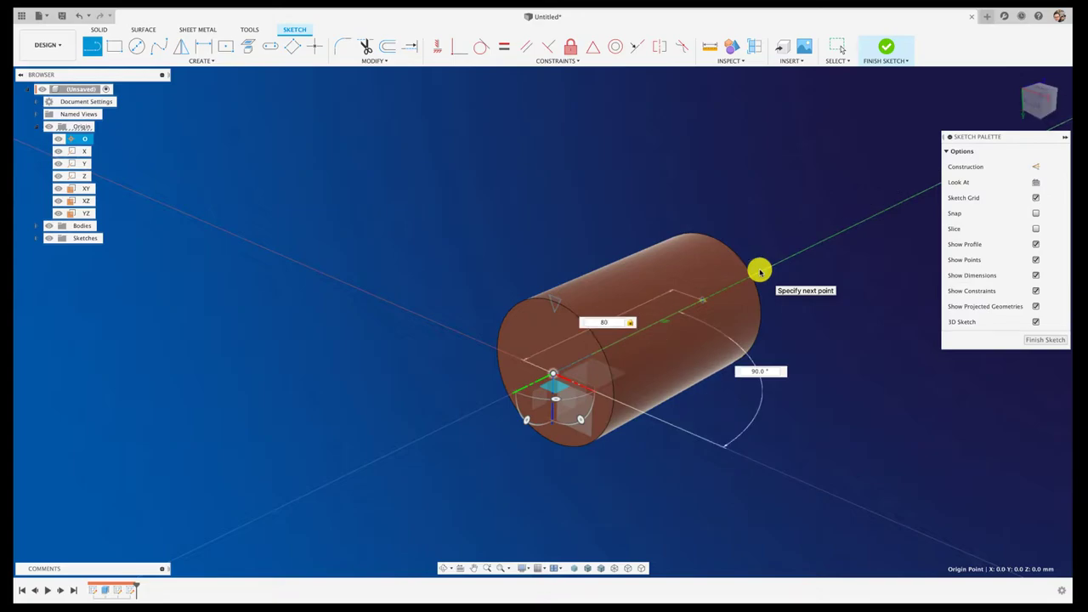
pyautogui.press('Return')
pyautogui.press('Escape')
pyautogui.click(1039, 340)
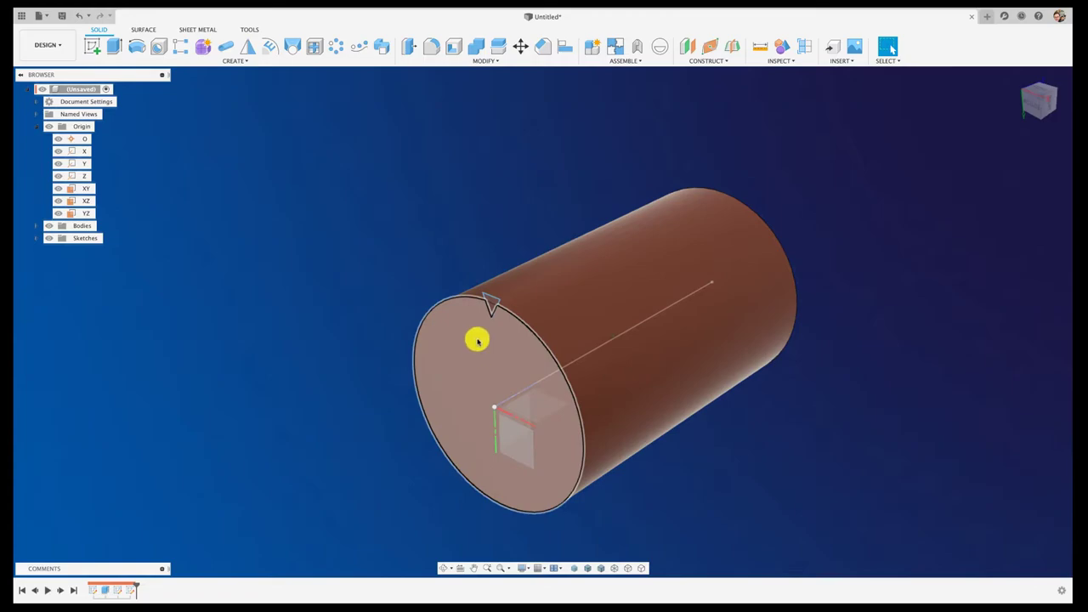
# Start a sweep with the triangle as profile and the axis line as path
pyautogui.click(493, 304)
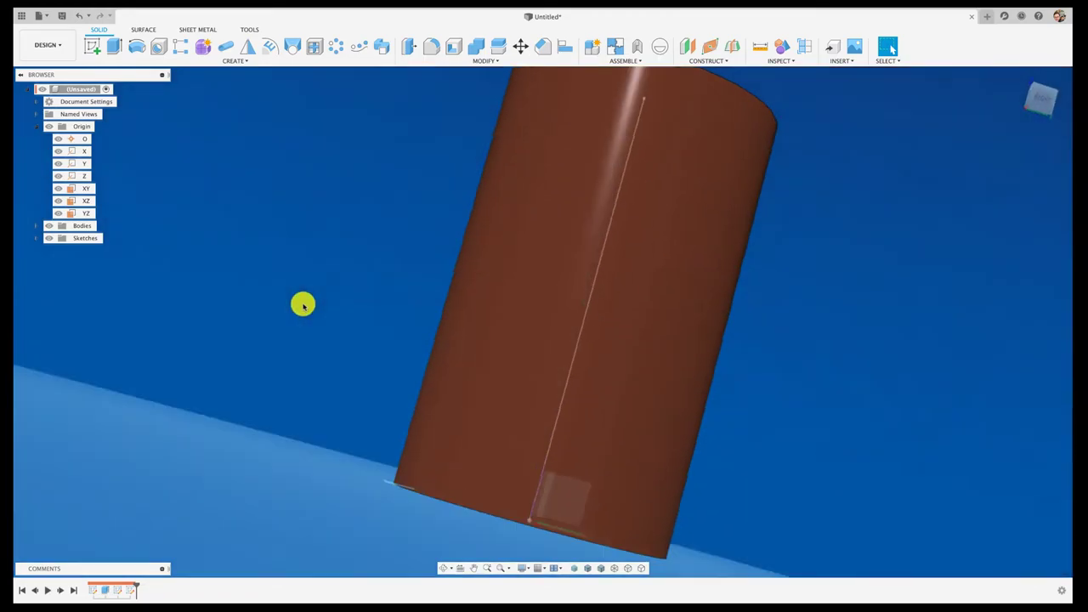
pyautogui.click(1045, 99)
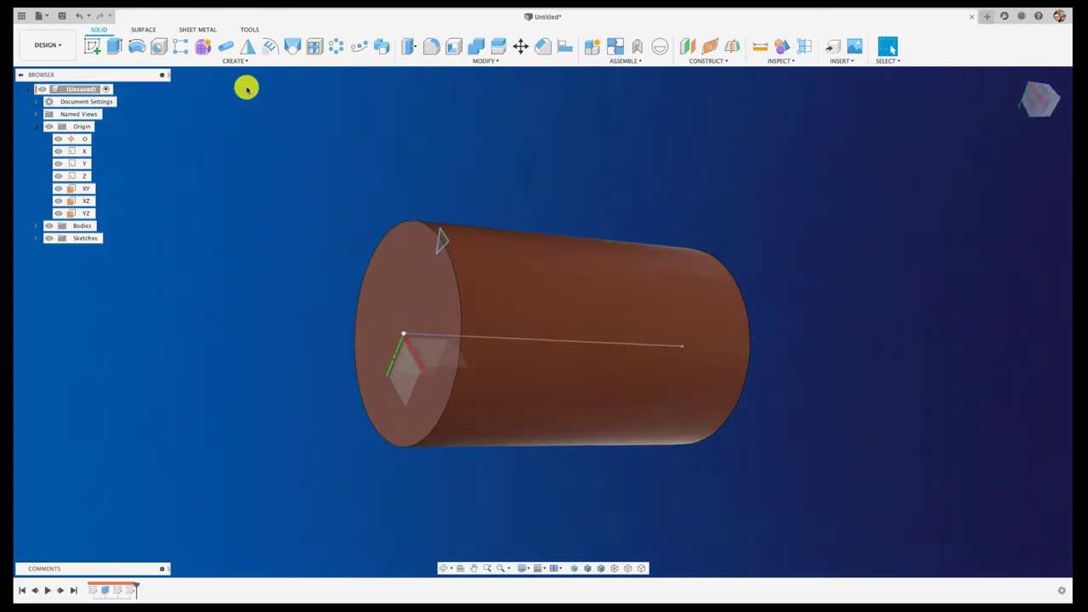
pyautogui.click(233, 62)
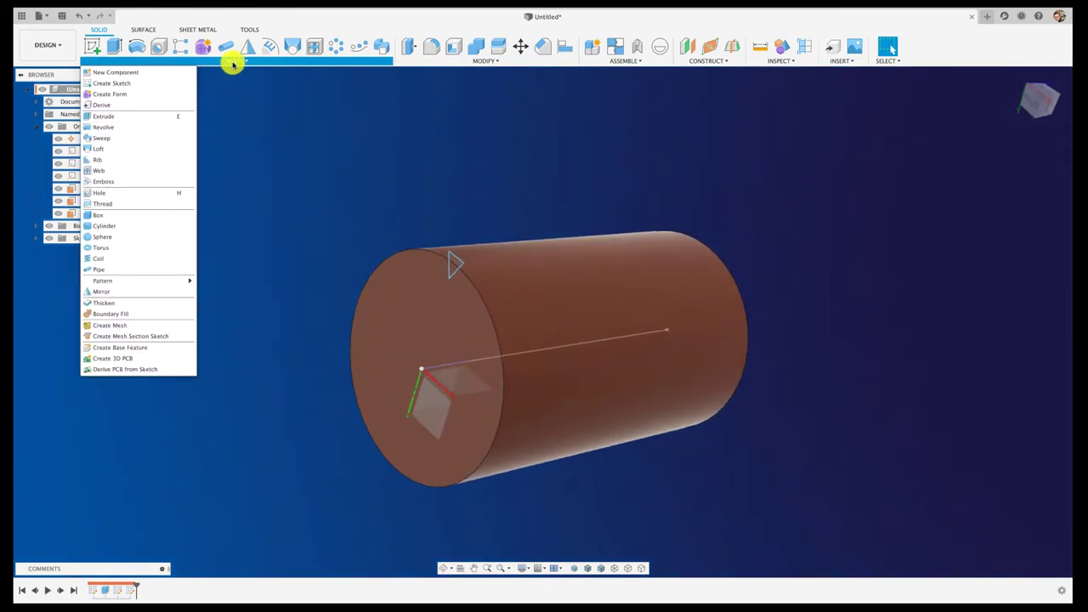
pyautogui.click(106, 138)
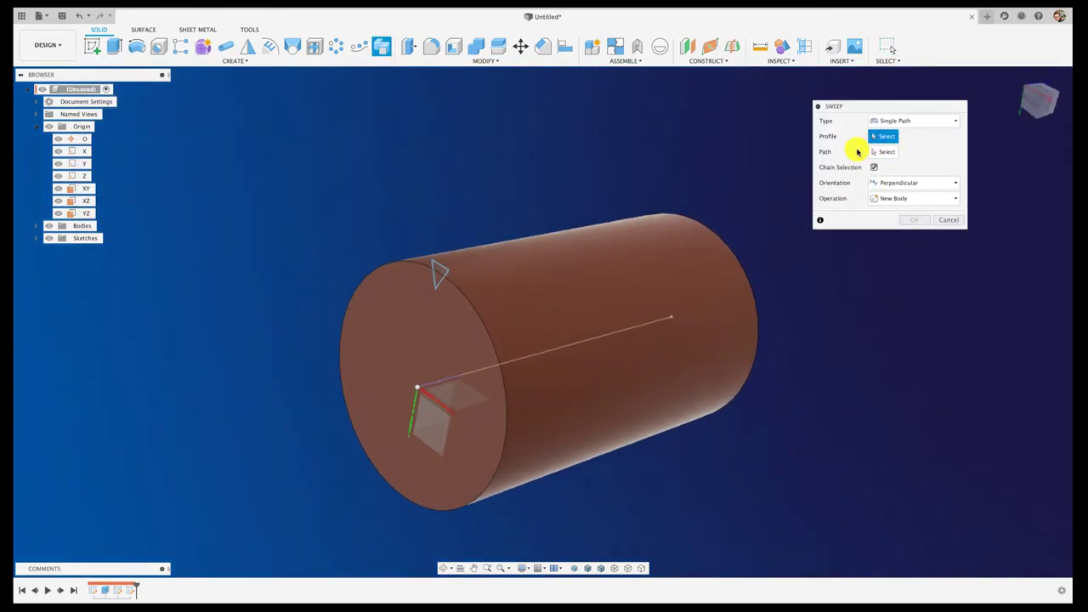
pyautogui.click(431, 276)
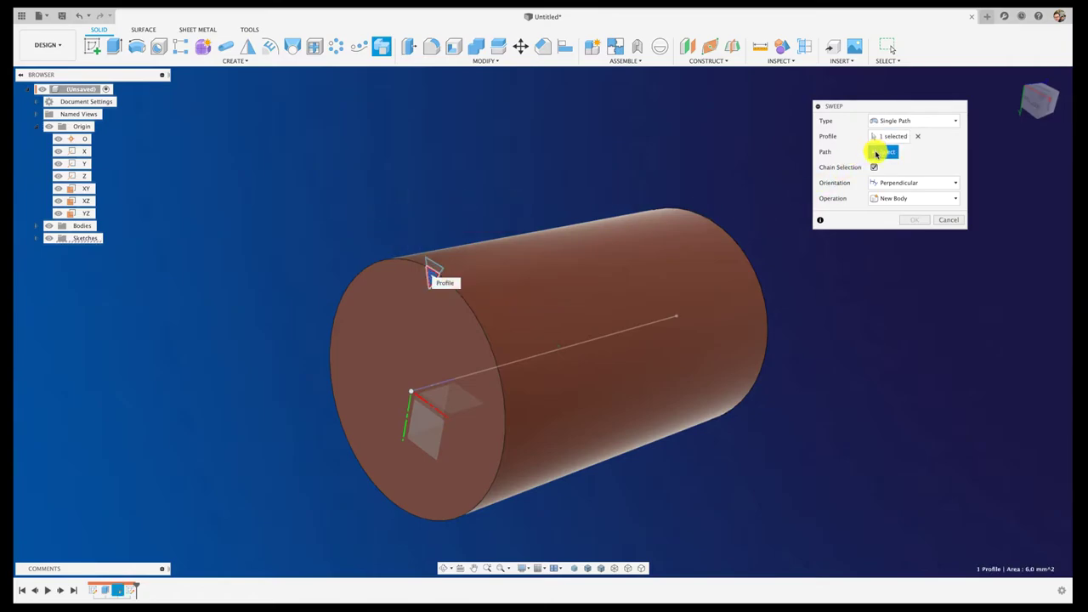
pyautogui.click(612, 335)
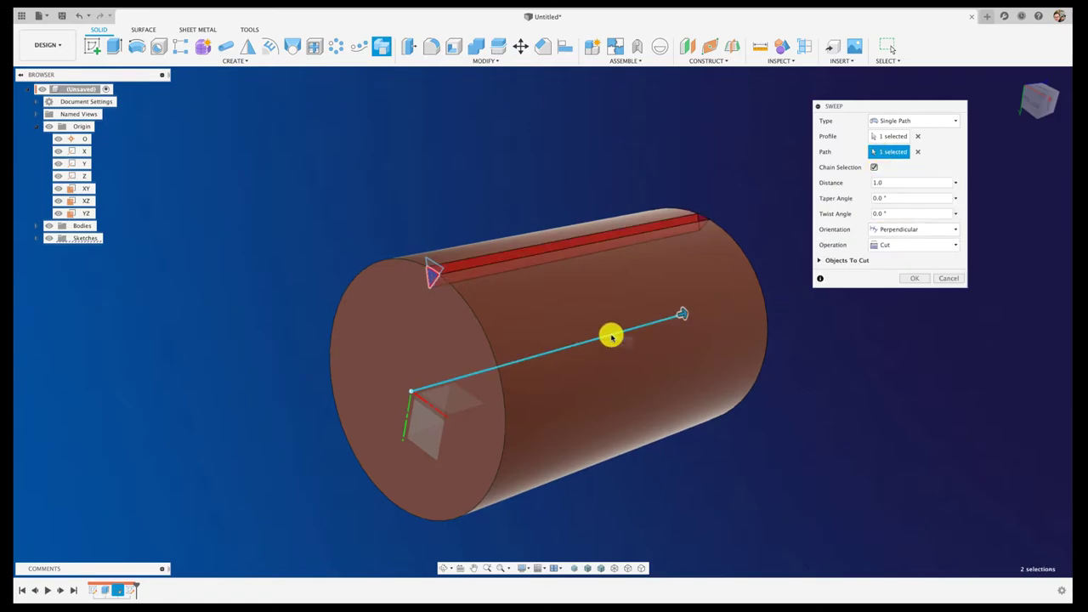
# Give the sweep a 180° twist and confirm it as a cut
pyautogui.keyDown('shift'); pyautogui.scroll(-3, 612, 337); pyautogui.keyUp('shift')
pyautogui.keyDown('shift'); pyautogui.scroll(-3, 612, 337); pyautogui.keyUp('shift')
pyautogui.keyDown('shift'); pyautogui.scroll(-2, 612, 336); pyautogui.keyUp('shift')
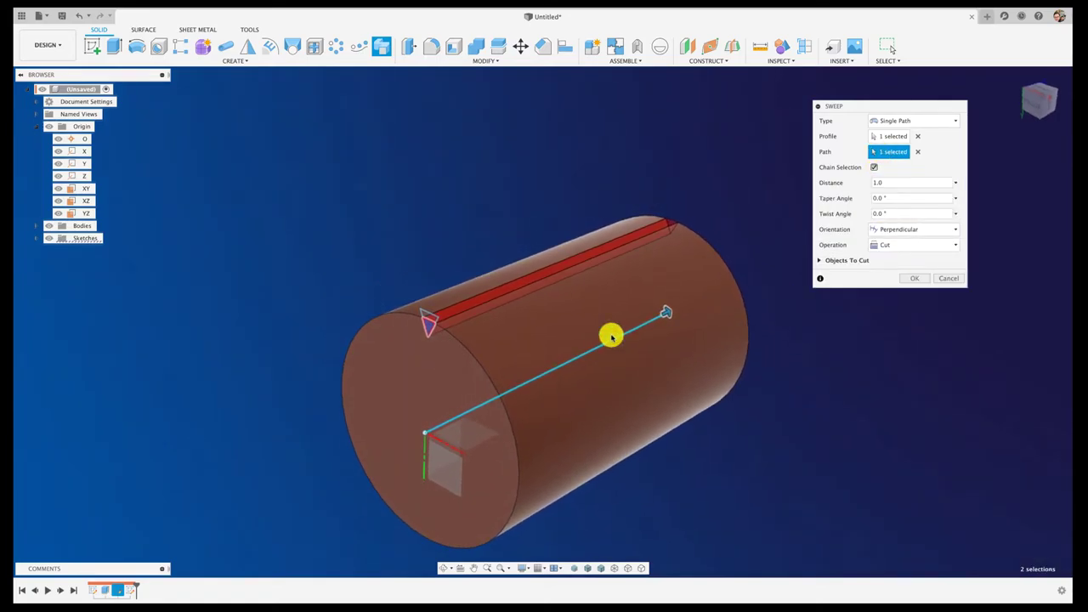
pyautogui.scroll(2, 612, 336)
pyautogui.scroll(3, 612, 337)
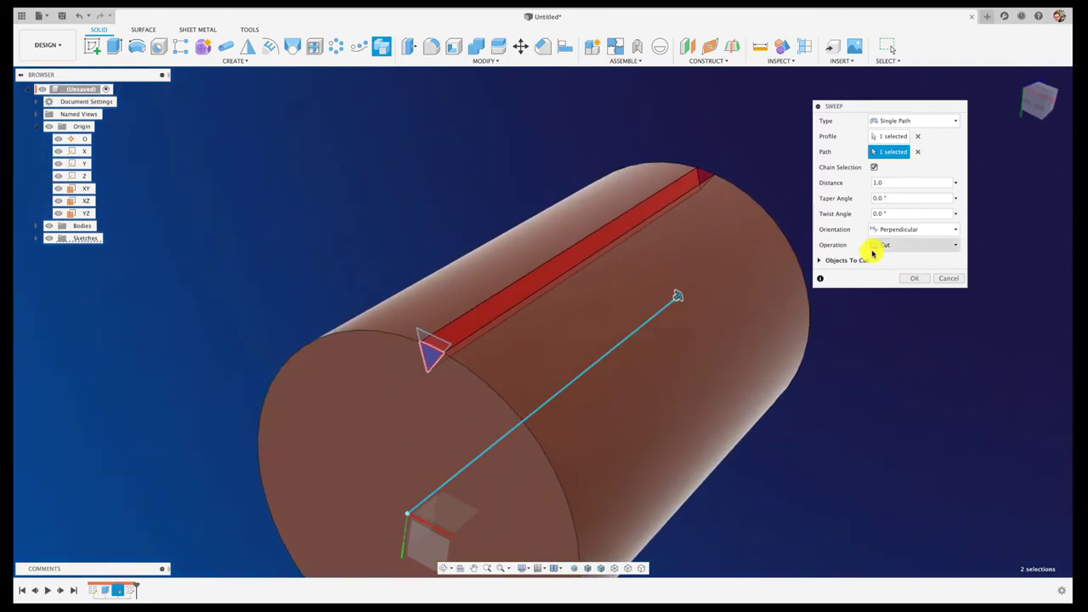
pyautogui.scroll(-2, 514, 352)
pyautogui.write('90')
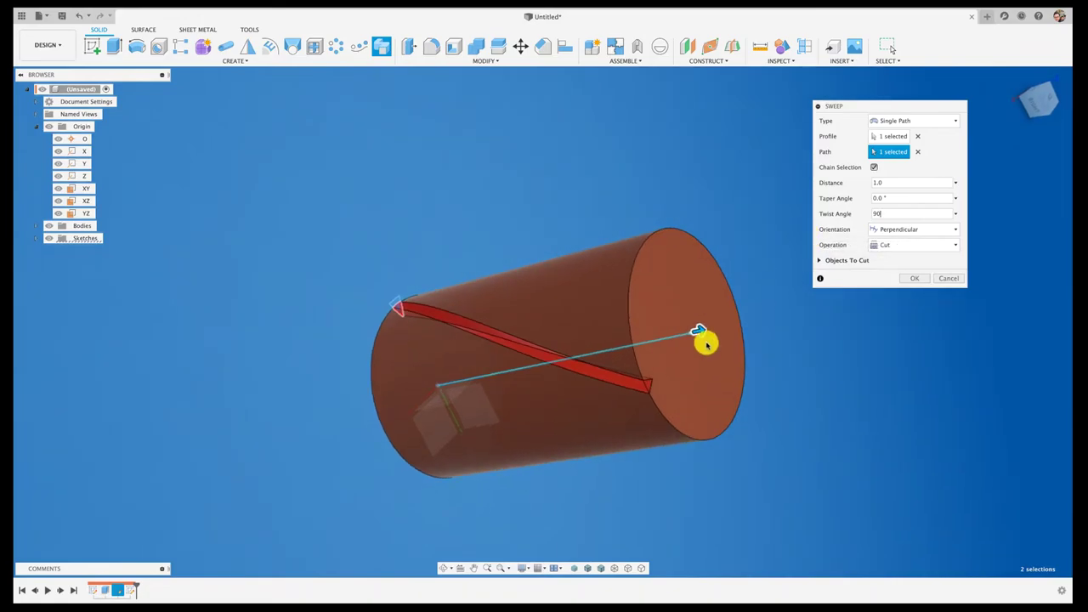
pyautogui.click(1046, 101)
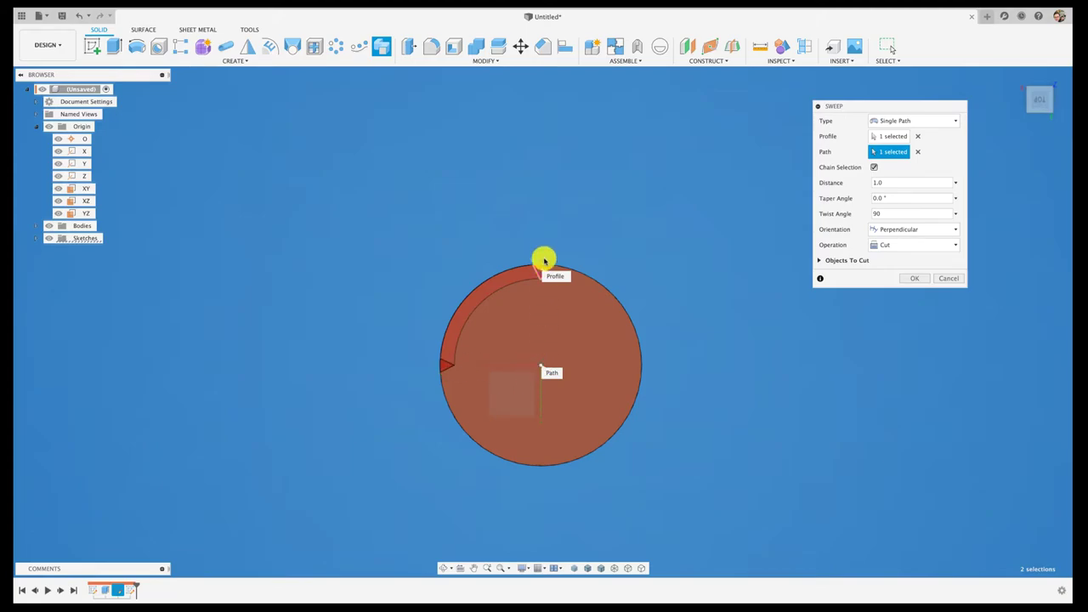
pyautogui.keyDown('shift'); pyautogui.moveTo(572, 351); pyautogui.dragTo(884, 212, button='middle'); pyautogui.keyUp('shift')
pyautogui.write('180')
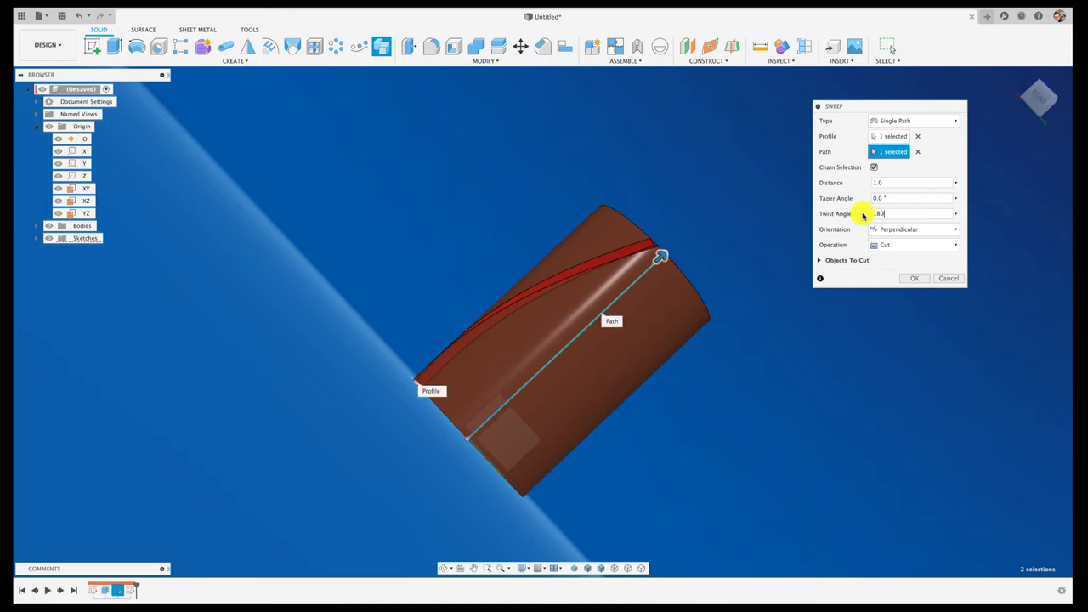
pyautogui.press('Return')
pyautogui.keyDown('shift'); pyautogui.moveTo(863, 215); pyautogui.dragTo(1043, 97, button='middle'); pyautogui.keyUp('shift')
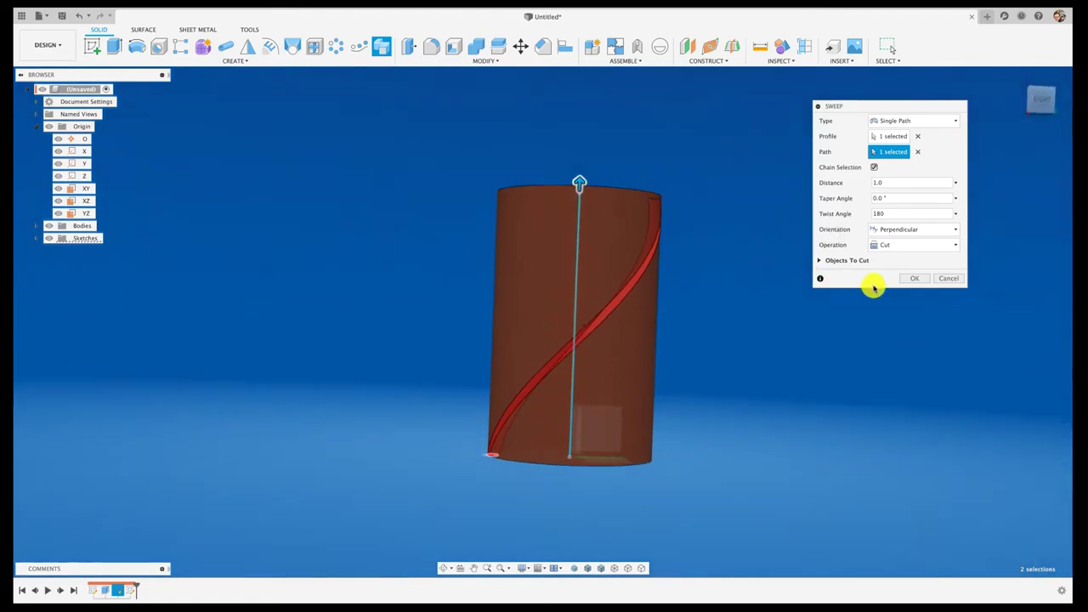
pyautogui.click(919, 279)
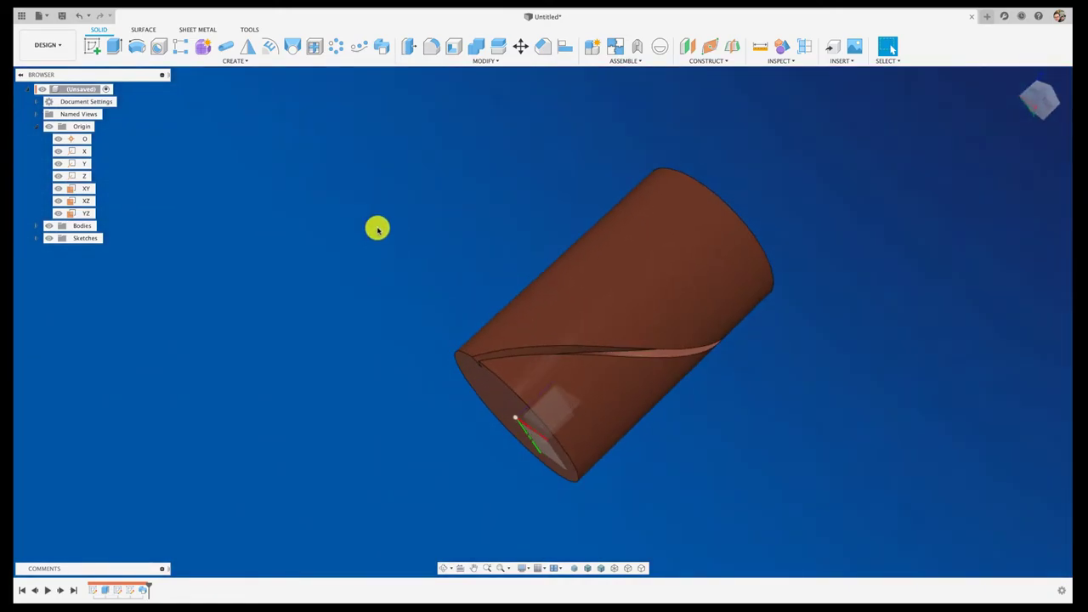
# Circular-pattern both groove faces 7 times, using the cylinder's circular edge as axis
pyautogui.click(334, 46)
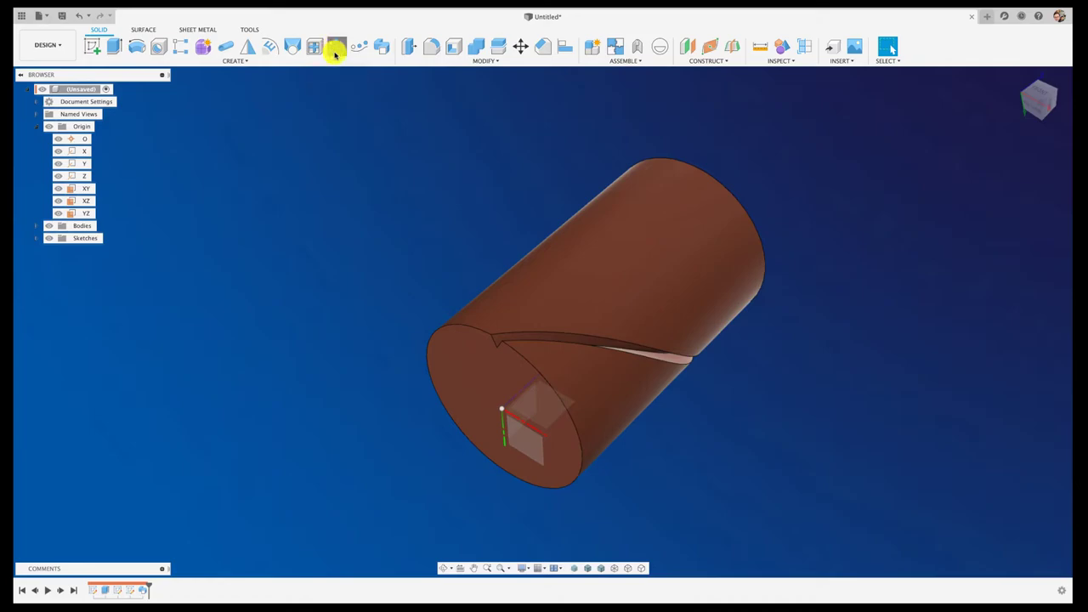
pyautogui.scroll(5, 353, 264)
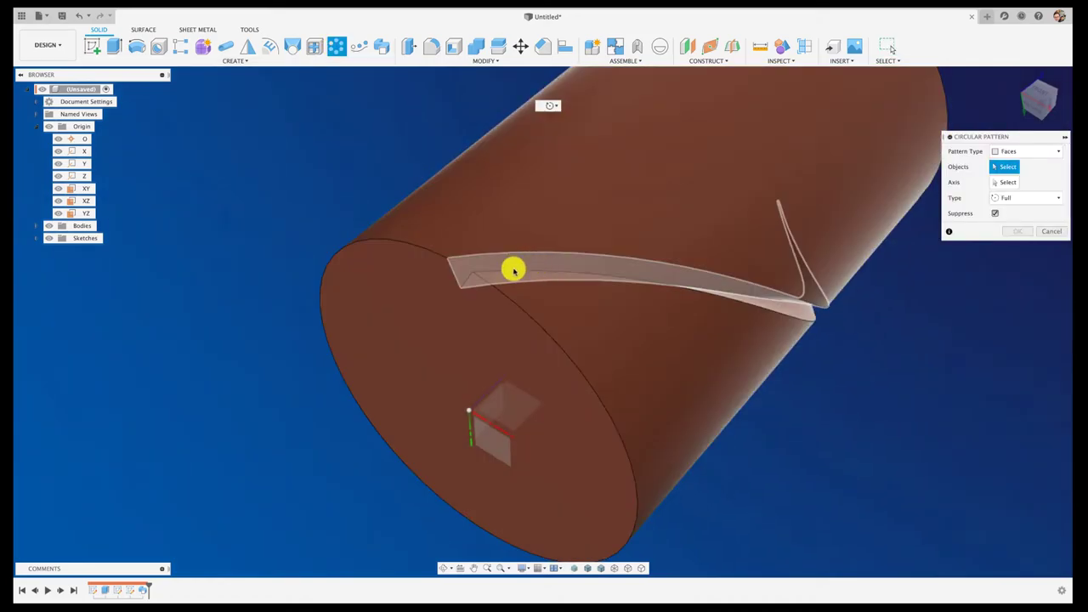
pyautogui.click(507, 263)
pyautogui.moveTo(505, 260)
pyautogui.keyDown('shift'); pyautogui.mouseDown(button='middle')
pyautogui.moveTo(559, 261)
pyautogui.moveTo(666, 307)
pyautogui.moveTo(840, 277)
pyautogui.moveTo(1004, 180)
pyautogui.mouseUp(button='middle'); pyautogui.keyUp('shift')
pyautogui.click(559, 261)
pyautogui.click(1005, 181)
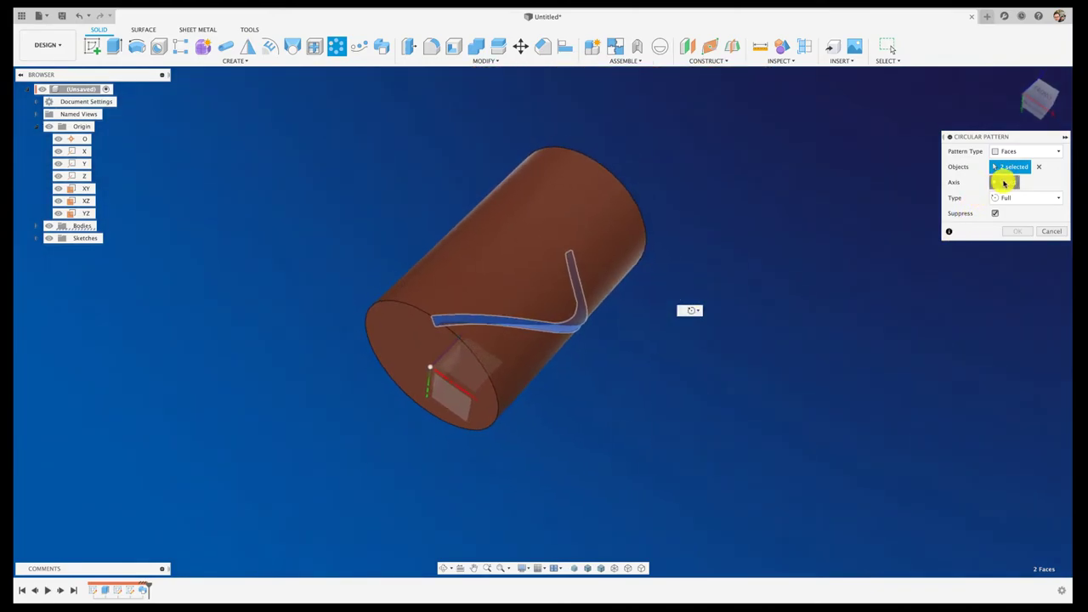
pyautogui.keyDown('shift'); pyautogui.moveTo(614, 150); pyautogui.dragTo(598, 168, button='middle'); pyautogui.keyUp('shift')
pyautogui.click(598, 166)
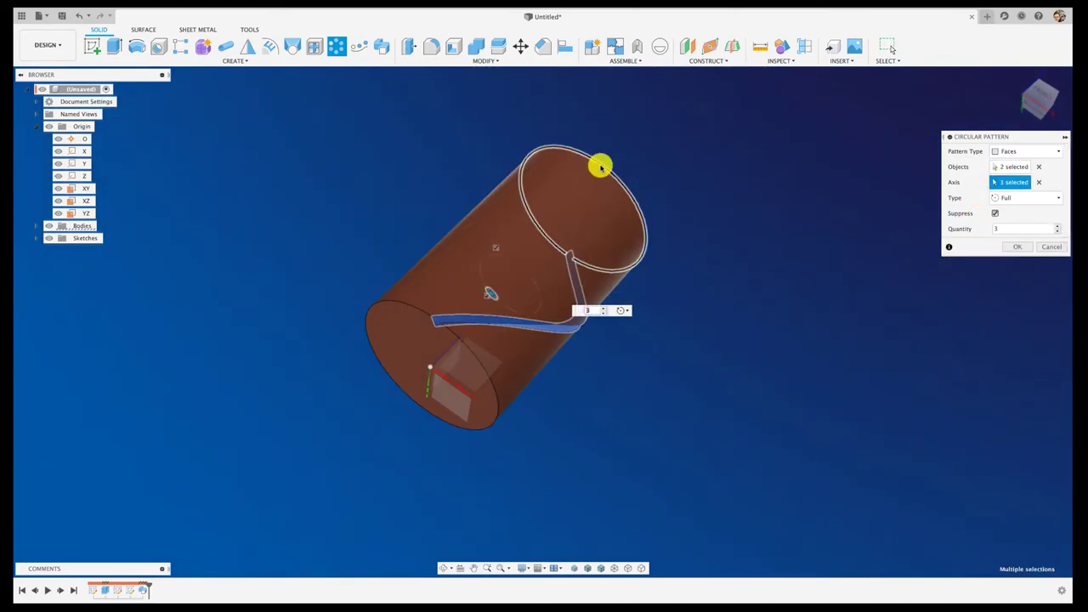
pyautogui.keyDown('shift'); pyautogui.moveTo(615, 209); pyautogui.dragTo(603, 311, button='middle'); pyautogui.keyUp('shift')
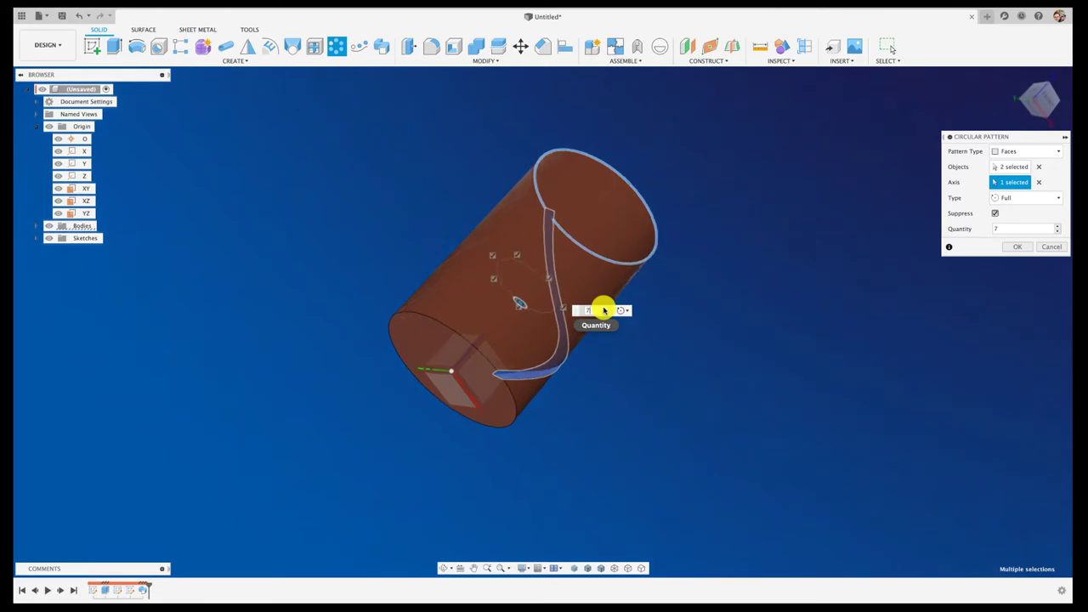
pyautogui.keyDown('shift'); pyautogui.moveTo(601, 309); pyautogui.dragTo(1019, 251, button='middle'); pyautogui.keyUp('shift')
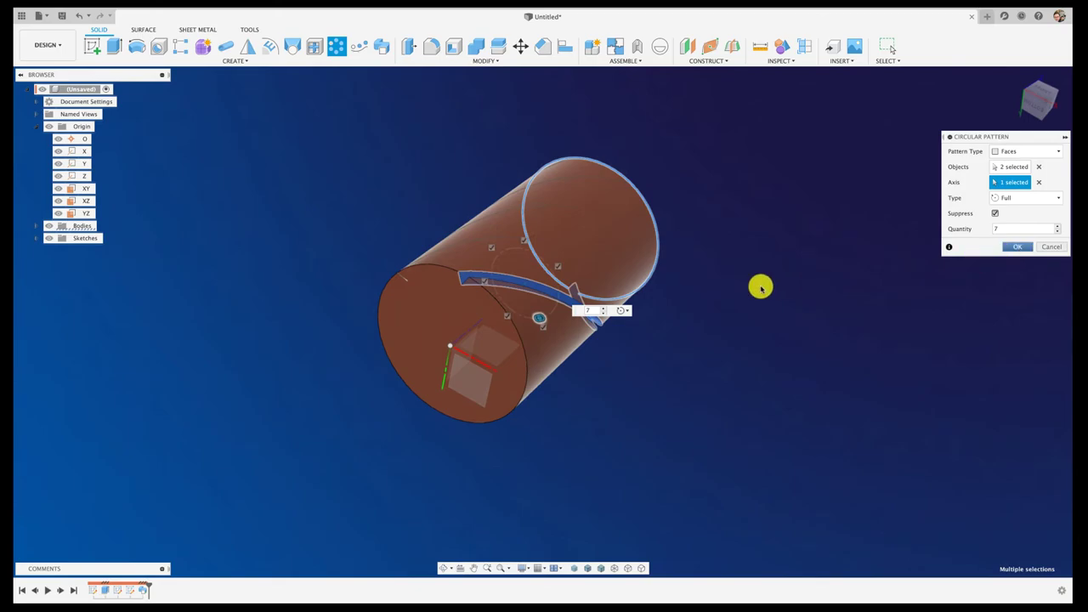
pyautogui.press('Return')
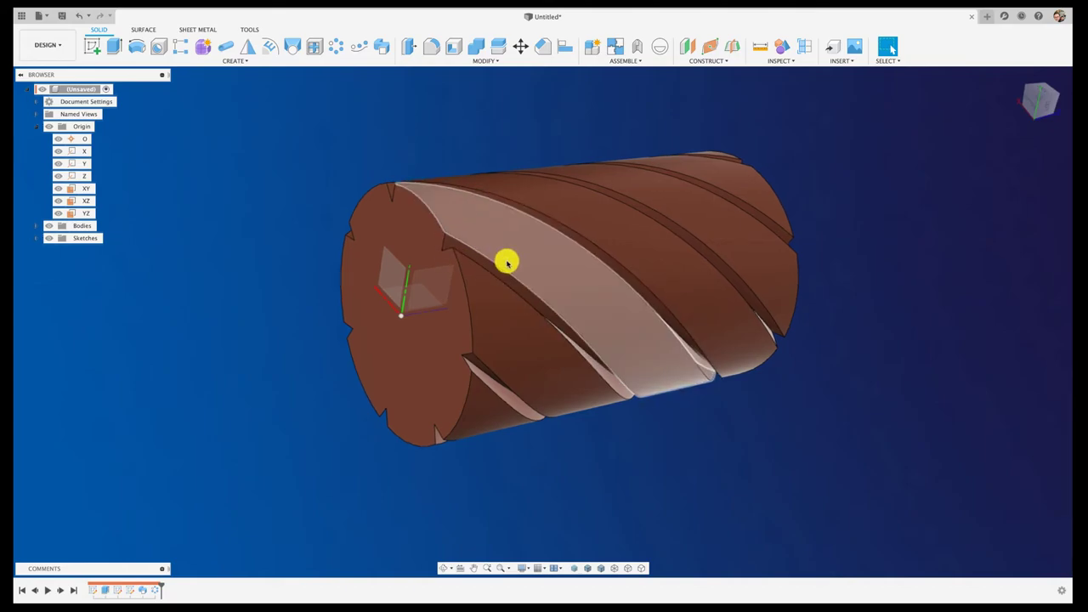
pyautogui.moveTo(507, 263)
pyautogui.keyDown('shift'); pyautogui.mouseDown(button='middle')
pyautogui.moveTo(556, 297)
pyautogui.moveTo(556, 367)
pyautogui.moveTo(384, 336)
pyautogui.moveTo(327, 489)
pyautogui.mouseUp(button='middle'); pyautogui.keyUp('shift')
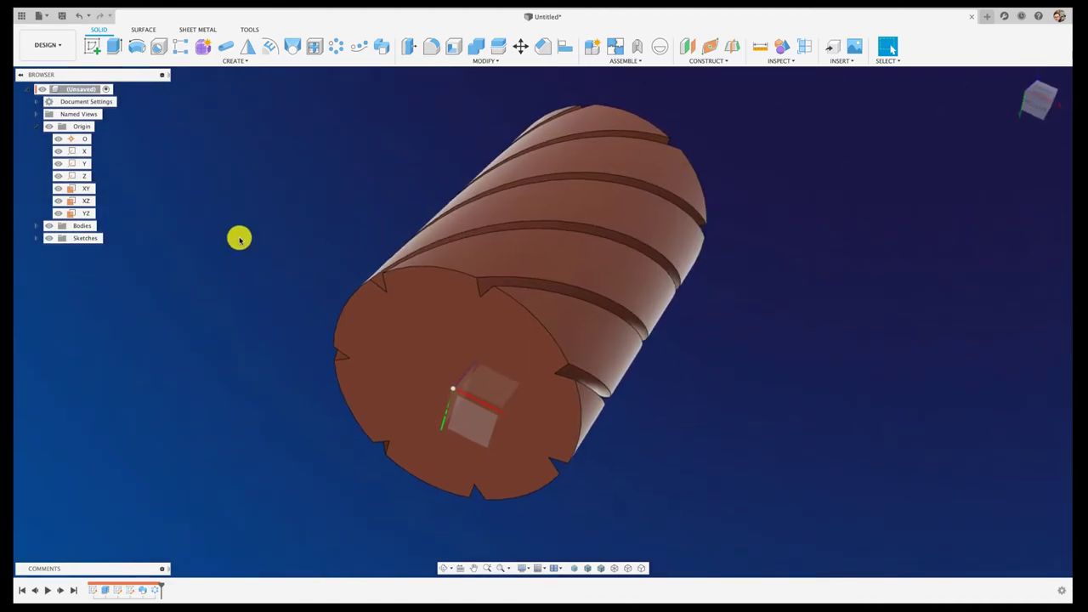
# Start a sketch on the end face and draw a construction chord between two notches
pyautogui.click(442, 299)
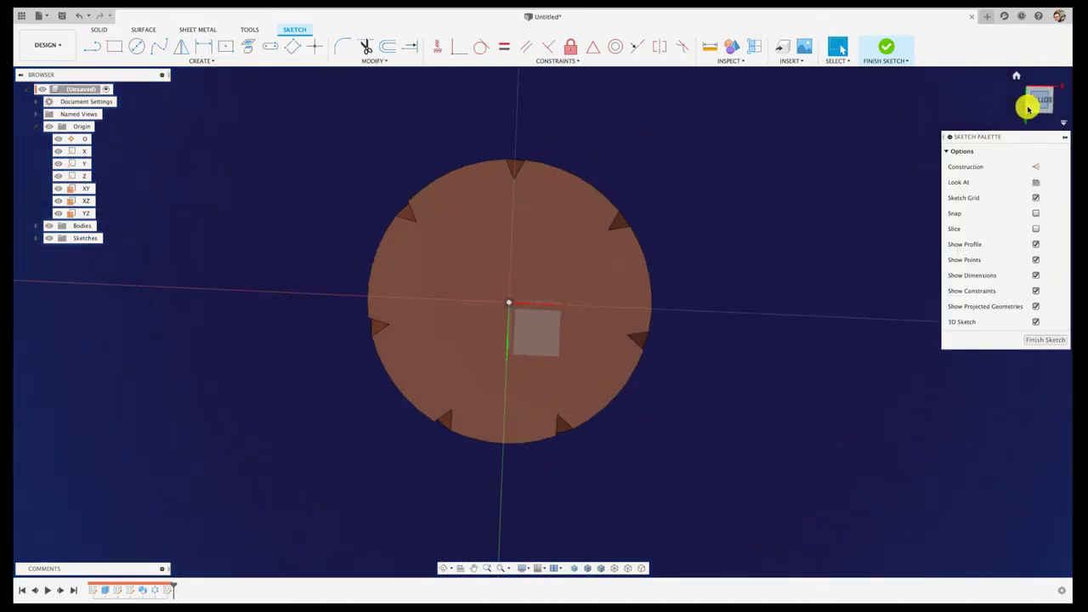
pyautogui.scroll(3, 544, 176)
pyautogui.scroll(-1, 577, 175)
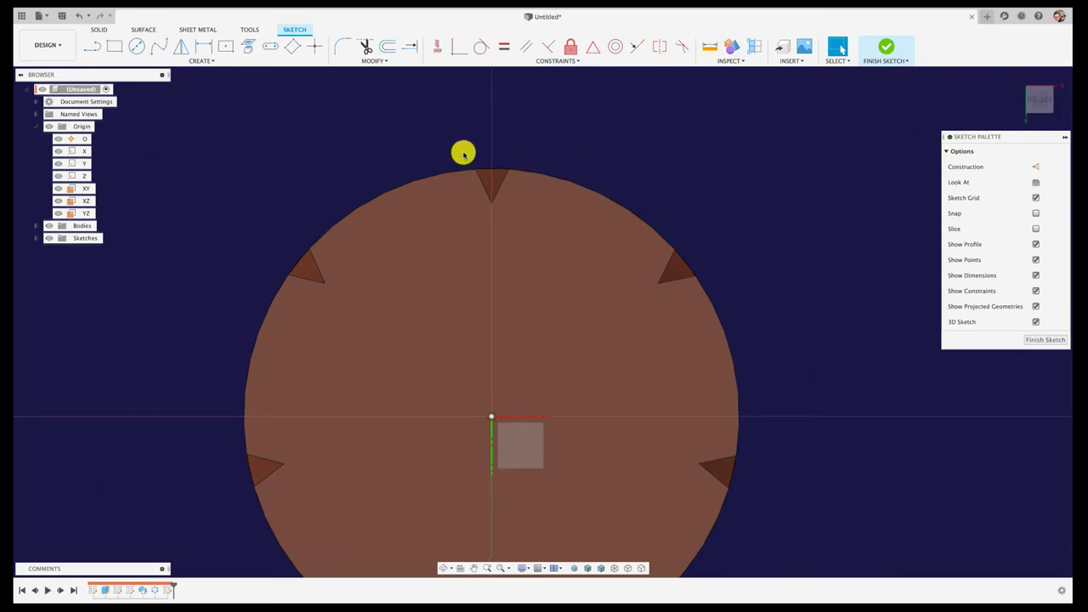
pyautogui.press('l')
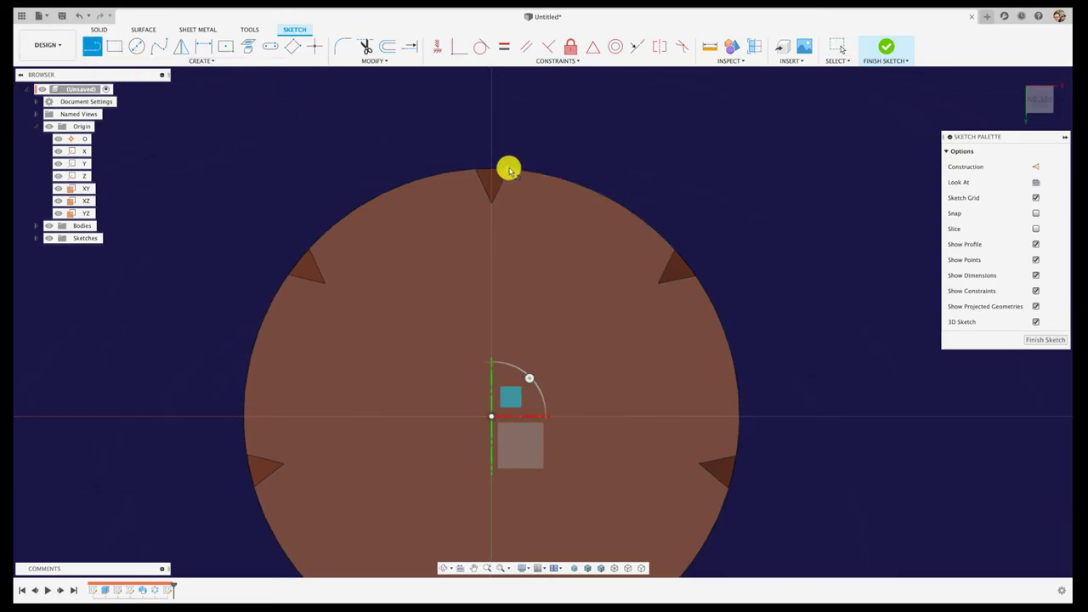
pyautogui.click(508, 169)
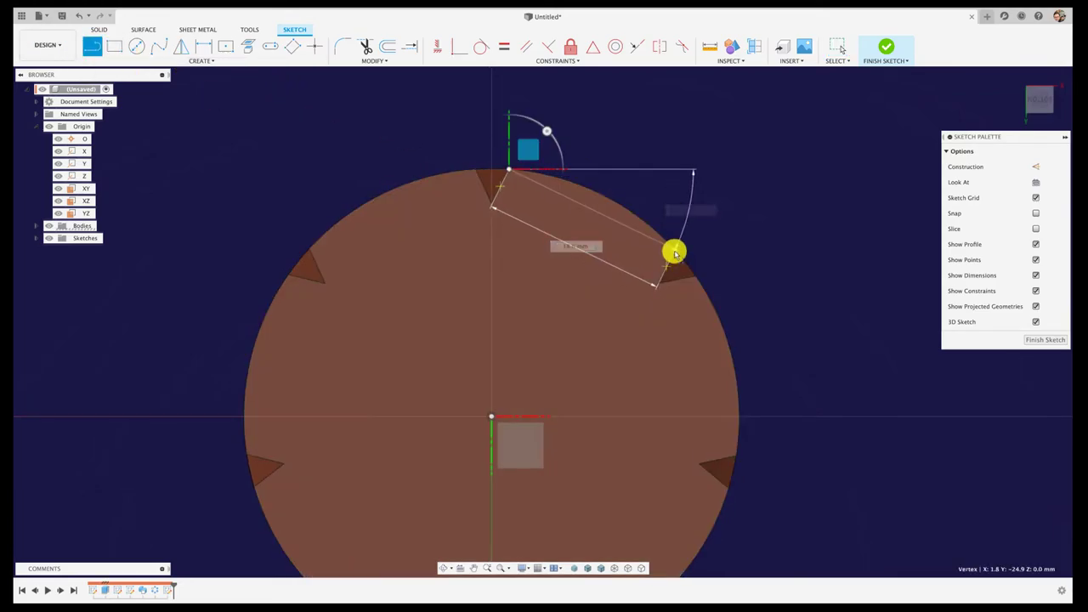
pyautogui.click(675, 251)
pyautogui.press('Escape')
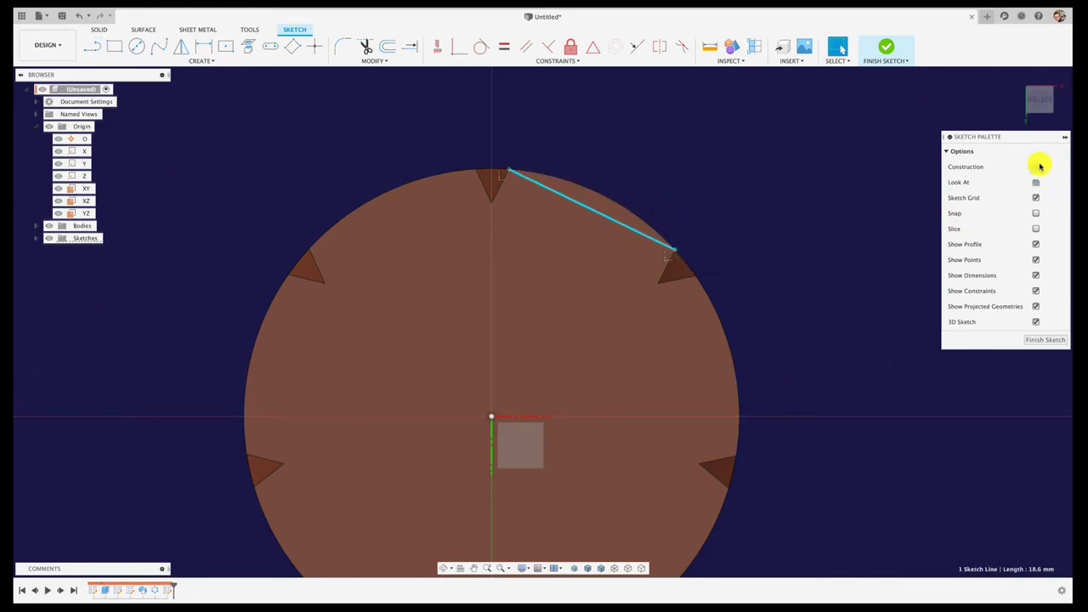
pyautogui.click(1037, 168)
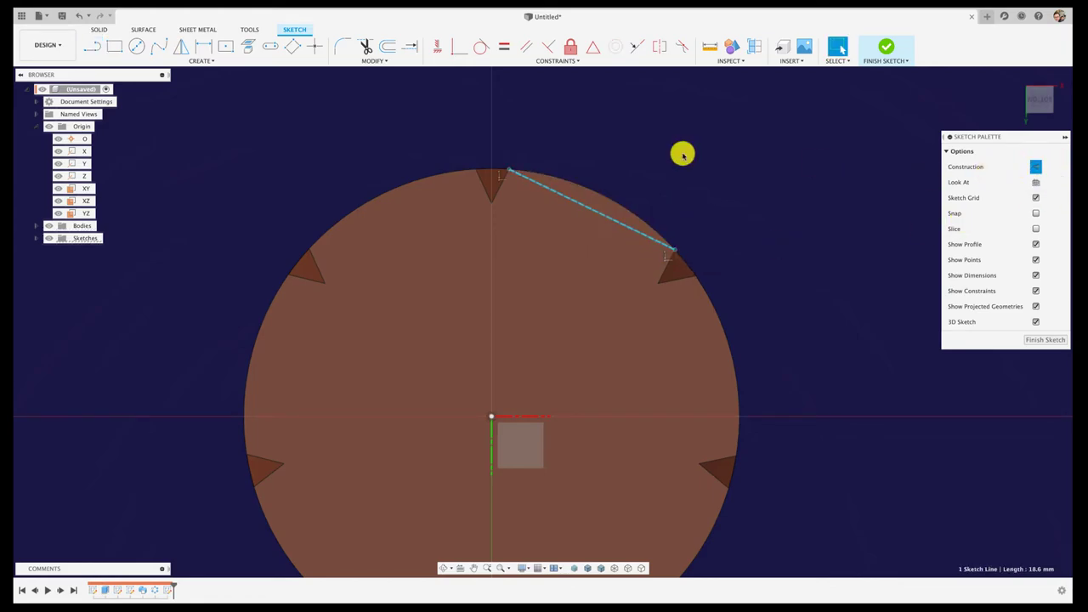
# Draw a radial line from the origin past the rim and offset it 1 mm to each side
pyautogui.click(91, 47)
pyautogui.click(492, 417)
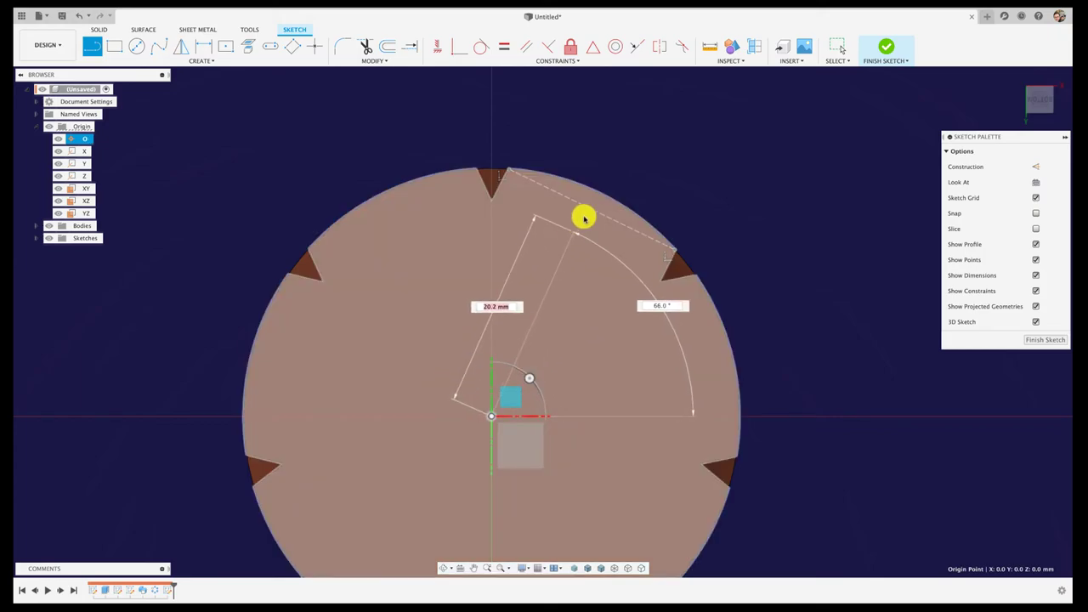
pyautogui.click(633, 125)
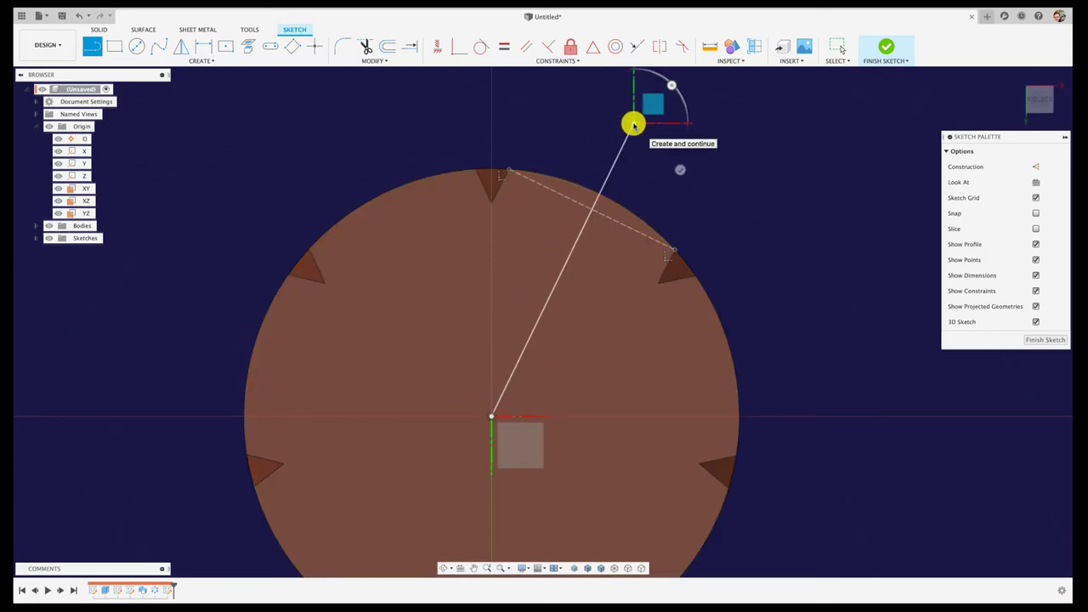
pyautogui.press('Escape')
pyautogui.click(391, 49)
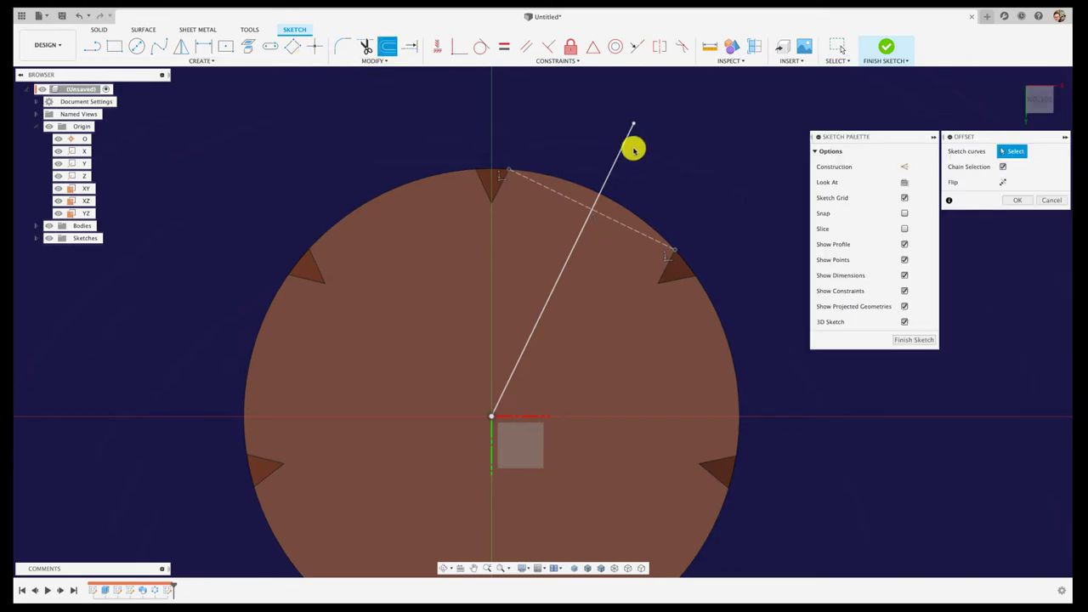
pyautogui.click(617, 155)
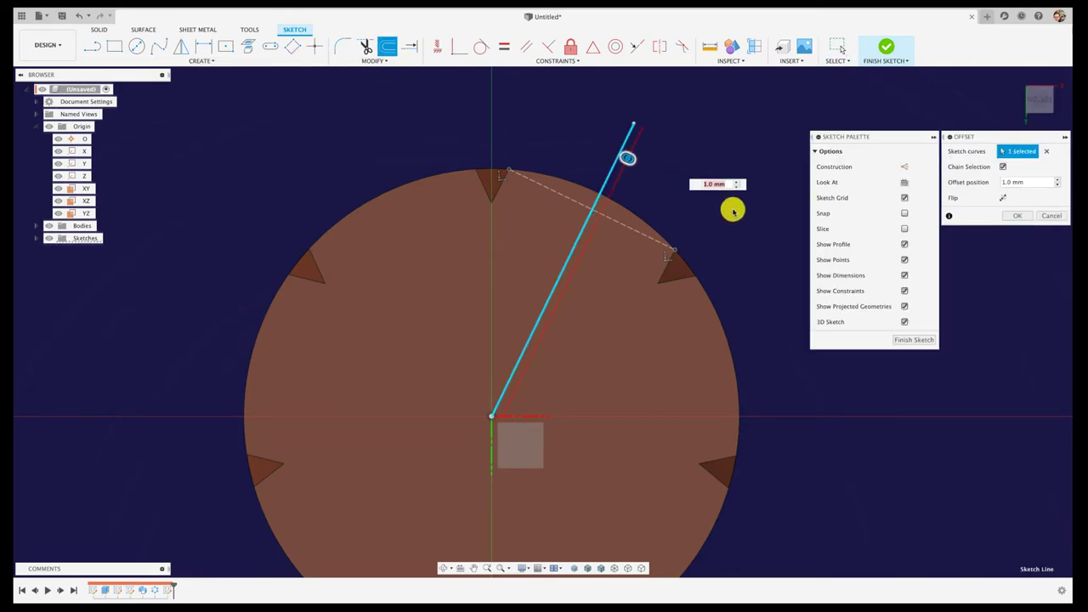
pyautogui.click(1027, 216)
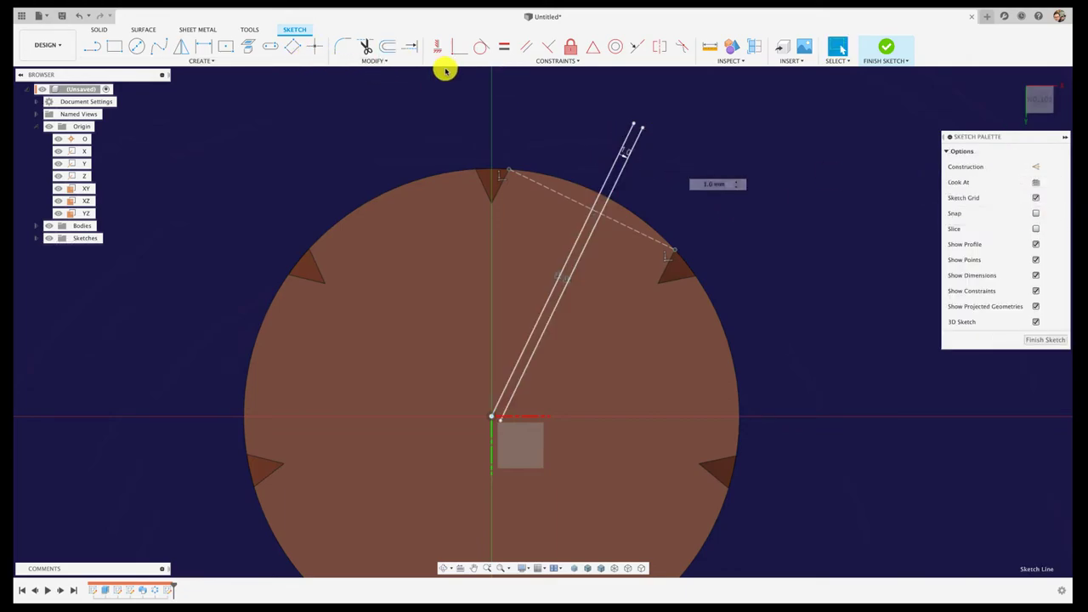
pyautogui.click(387, 48)
pyautogui.click(620, 161)
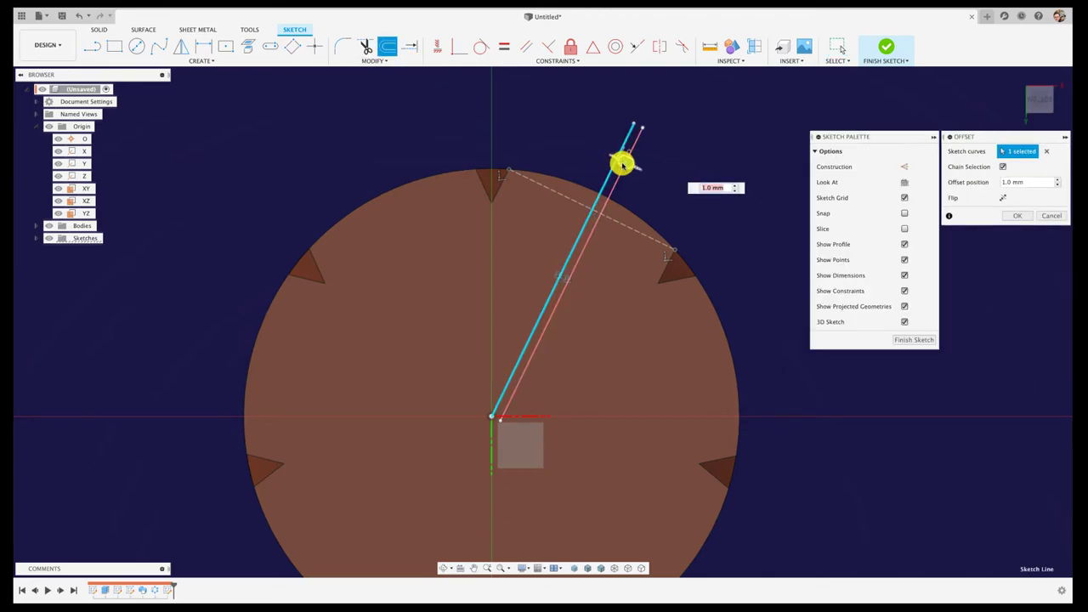
pyautogui.moveTo(623, 164); pyautogui.dragTo(602, 154)
pyautogui.write('-1')
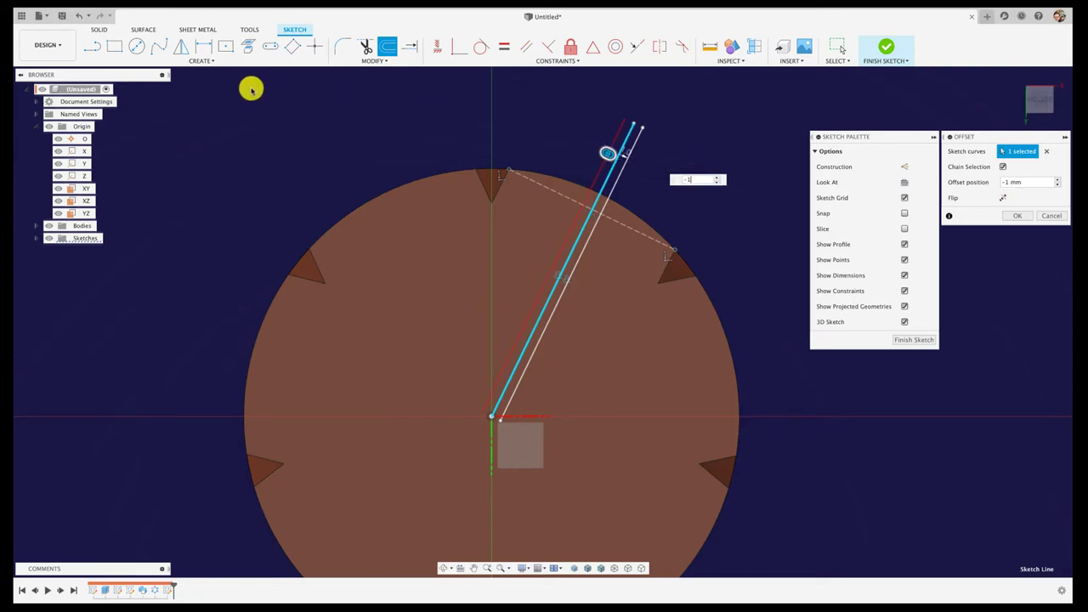
pyautogui.click(91, 46)
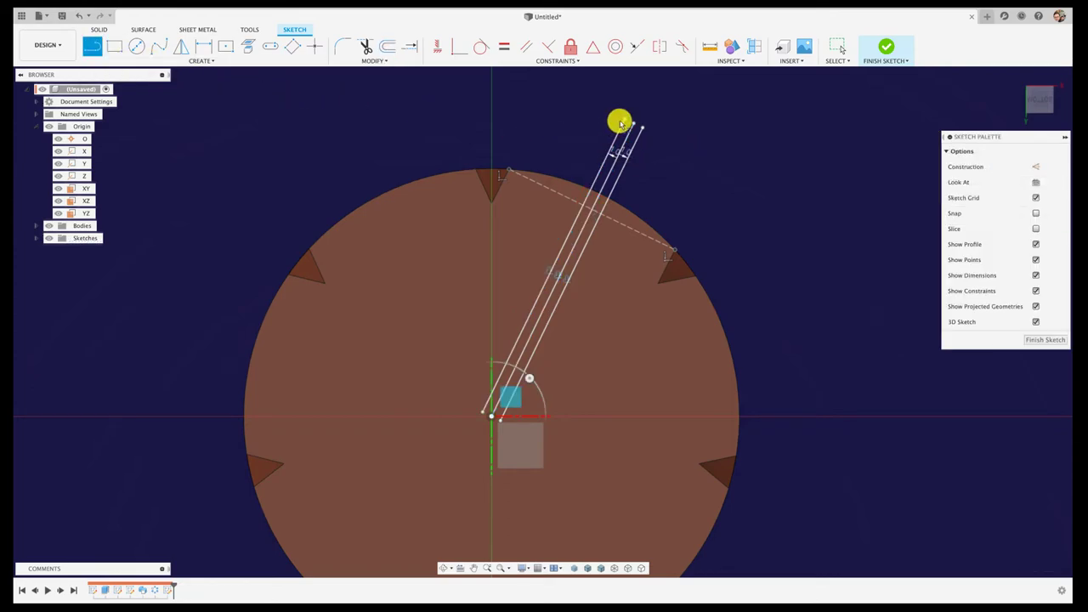
# Remove the middle radial line and close the strip's end with a short line
pyautogui.click(641, 127)
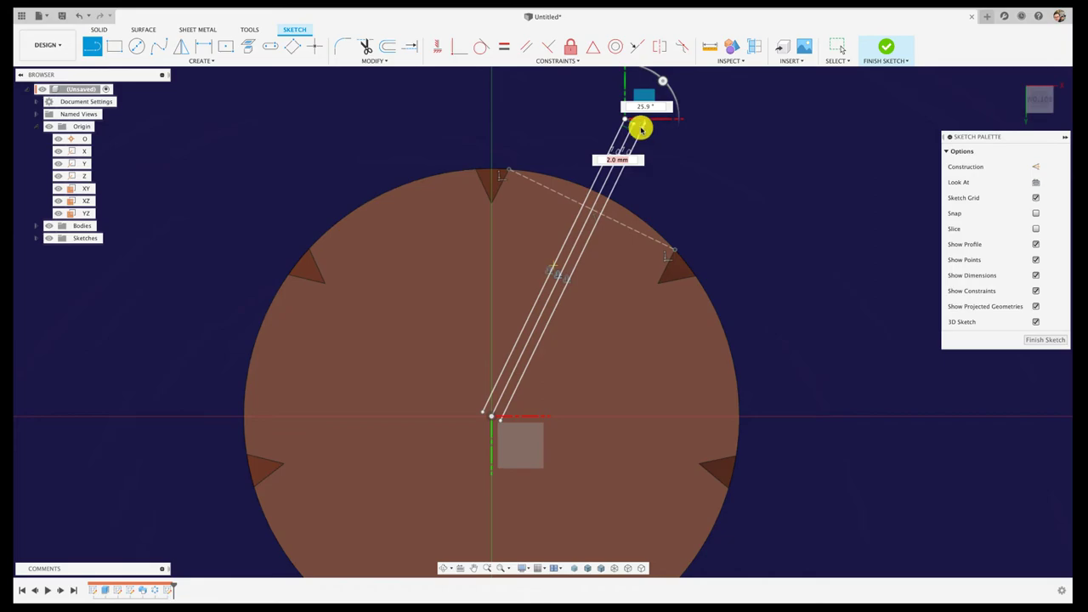
pyautogui.press('Escape')
pyautogui.click(625, 146)
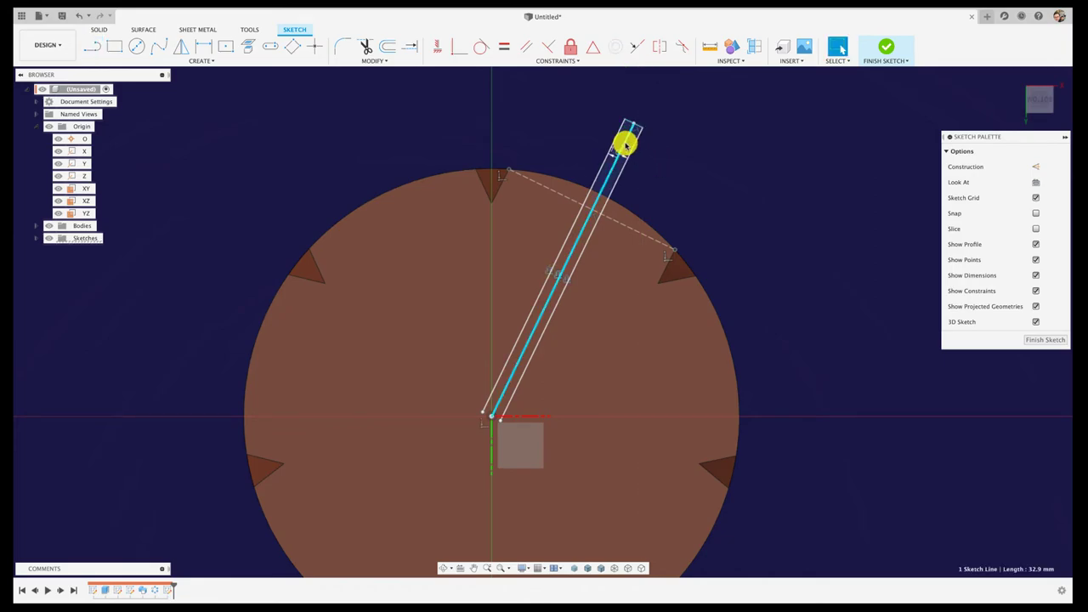
pyautogui.press('Escape')
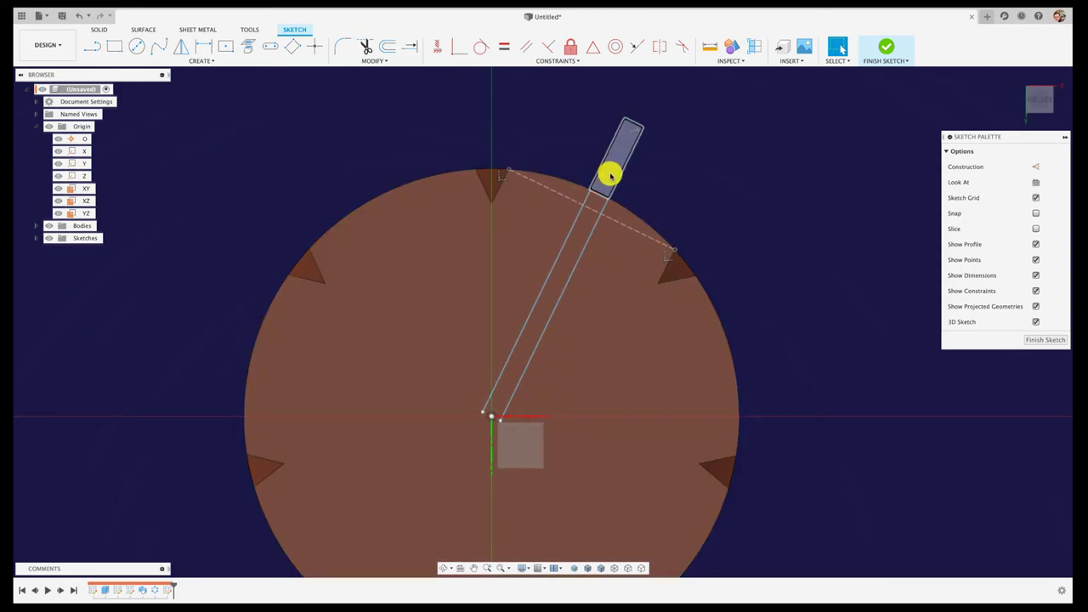
pyautogui.click(92, 46)
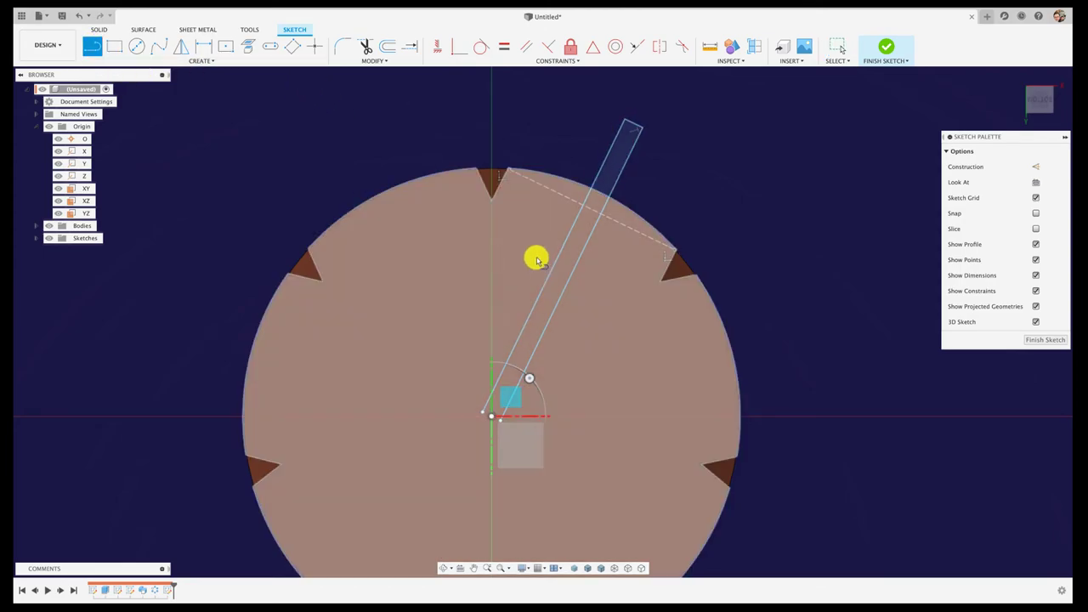
pyautogui.click(536, 258)
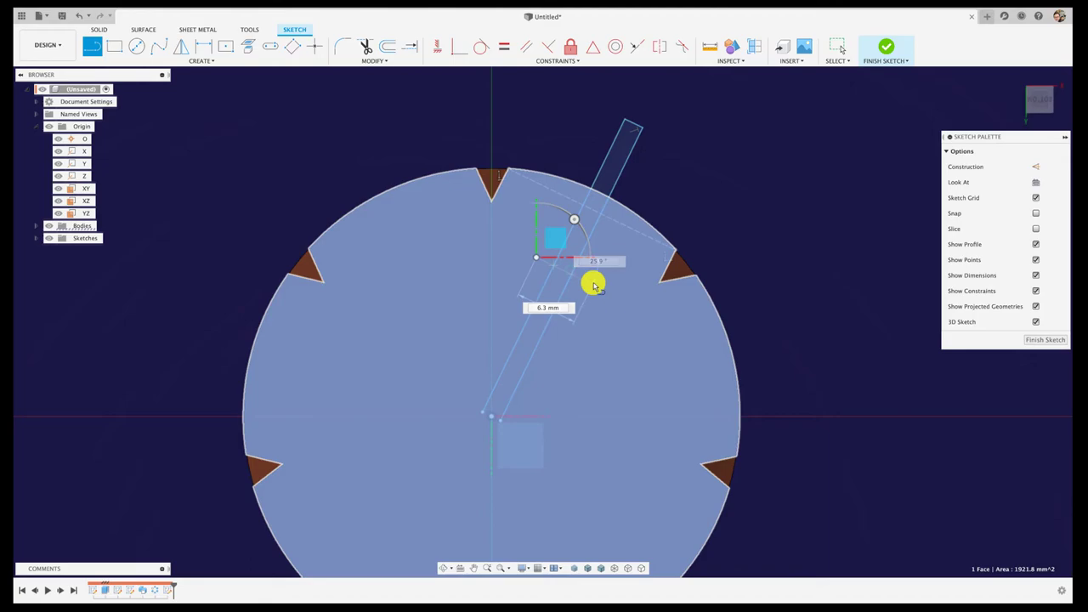
pyautogui.click(594, 285)
pyautogui.press('Escape')
# Finish the strip sketch and expand the sketches list in the browser
pyautogui.press('F6')
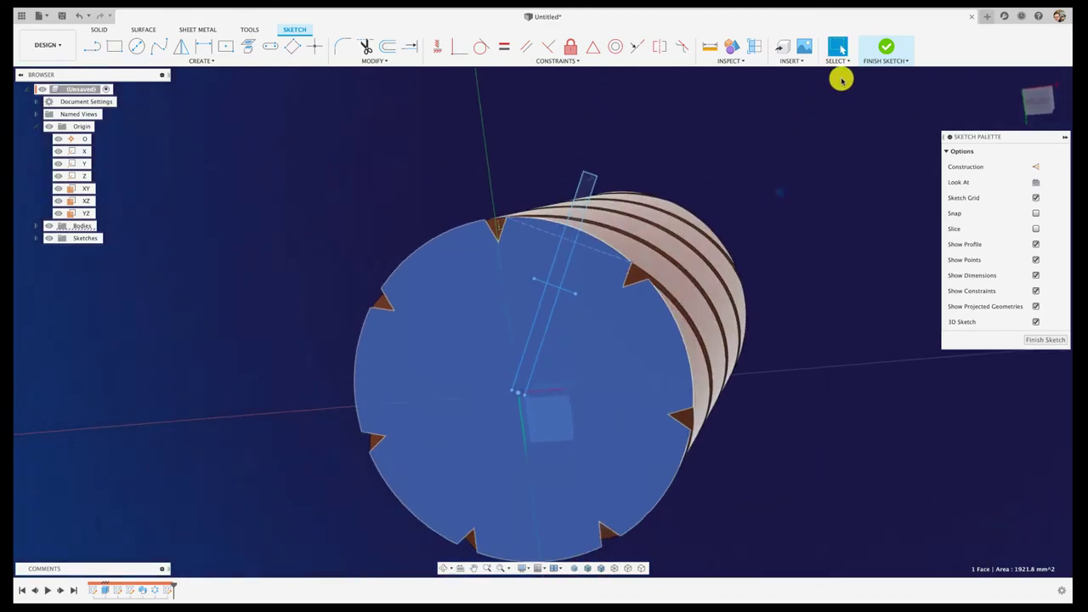
pyautogui.click(885, 48)
pyautogui.keyDown('shift'); pyautogui.moveTo(760, 179); pyautogui.dragTo(219, 292, button='middle'); pyautogui.keyUp('shift')
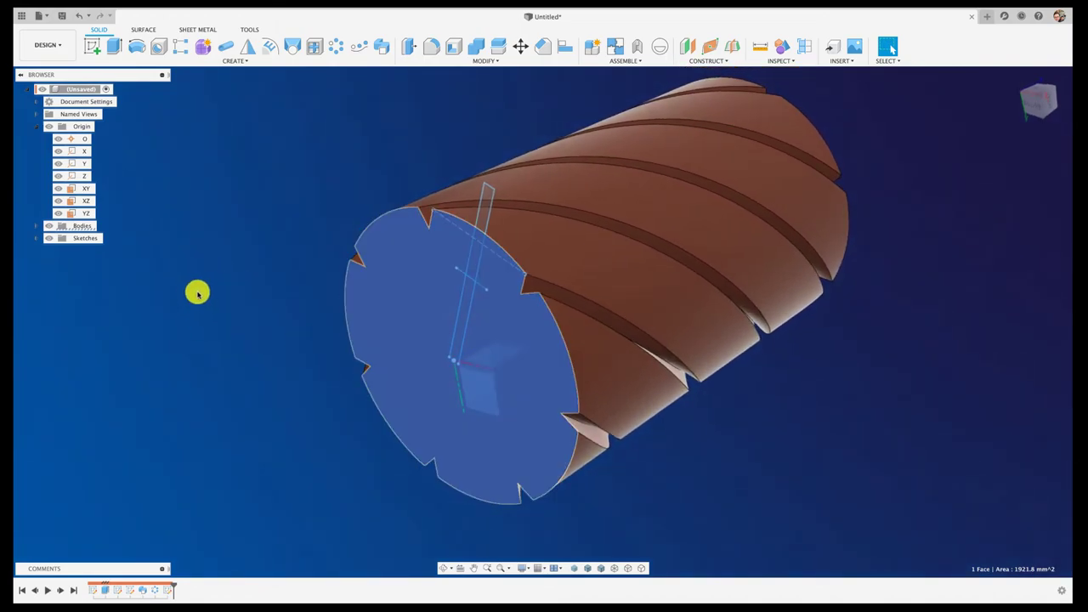
pyautogui.click(36, 239)
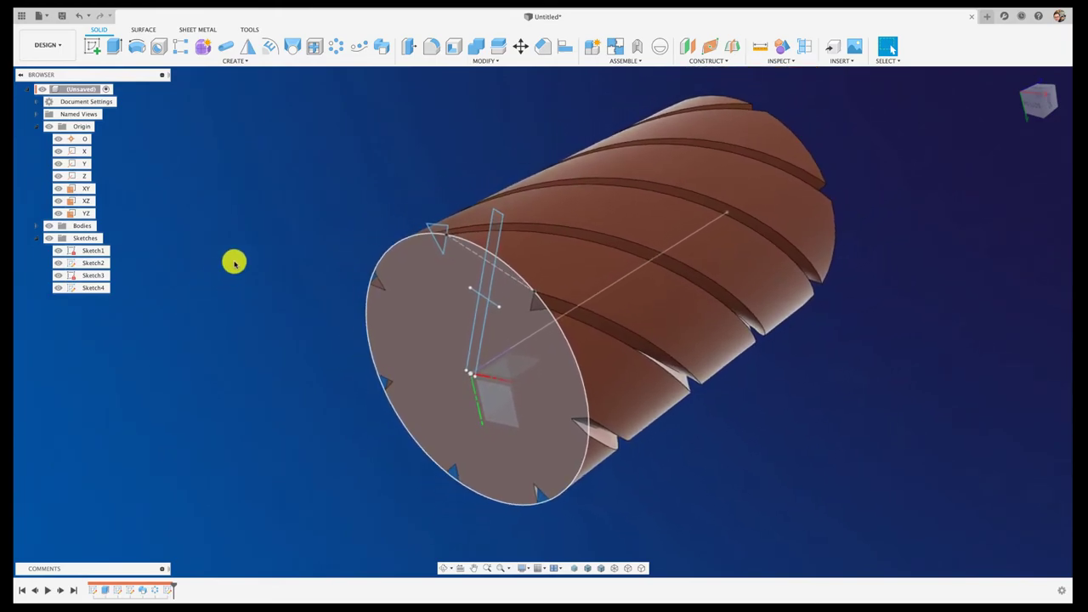
# Sweep both strip profiles along the centre line as a Join with a 180° twist
pyautogui.click(237, 61)
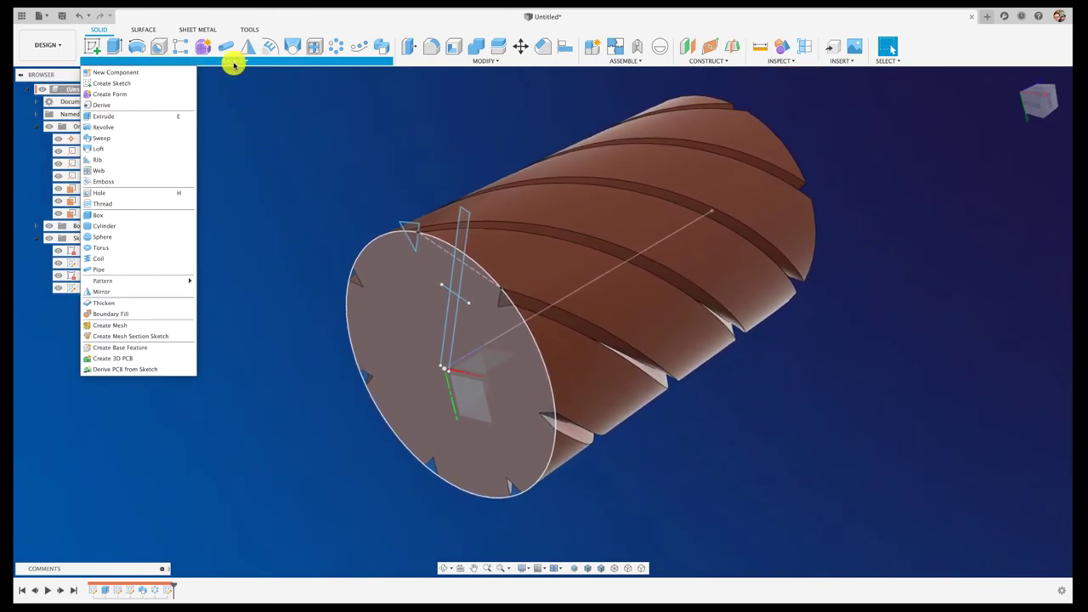
pyautogui.click(115, 138)
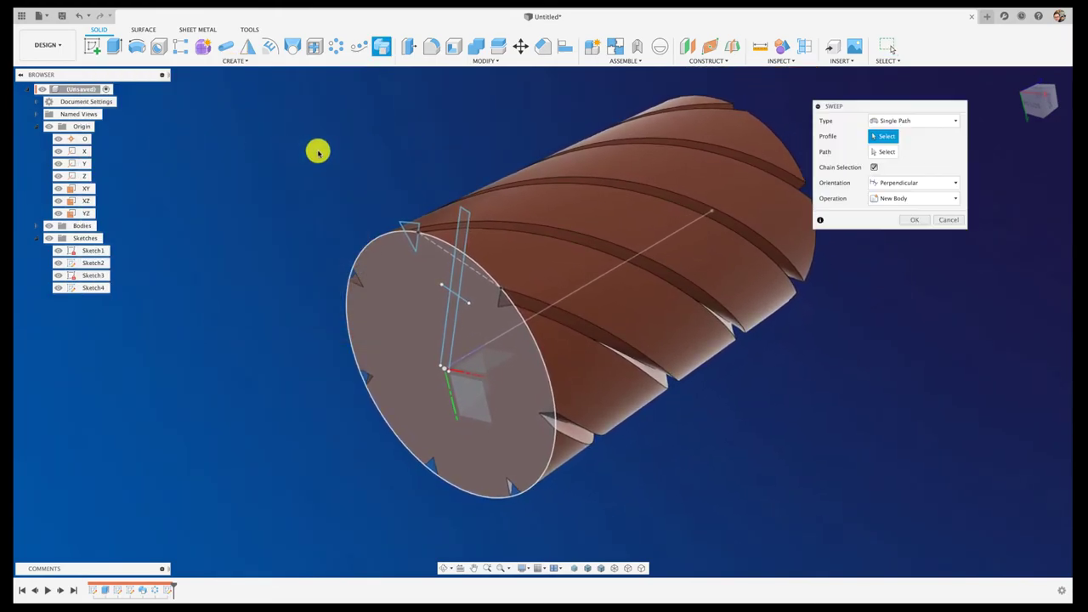
pyautogui.click(457, 224)
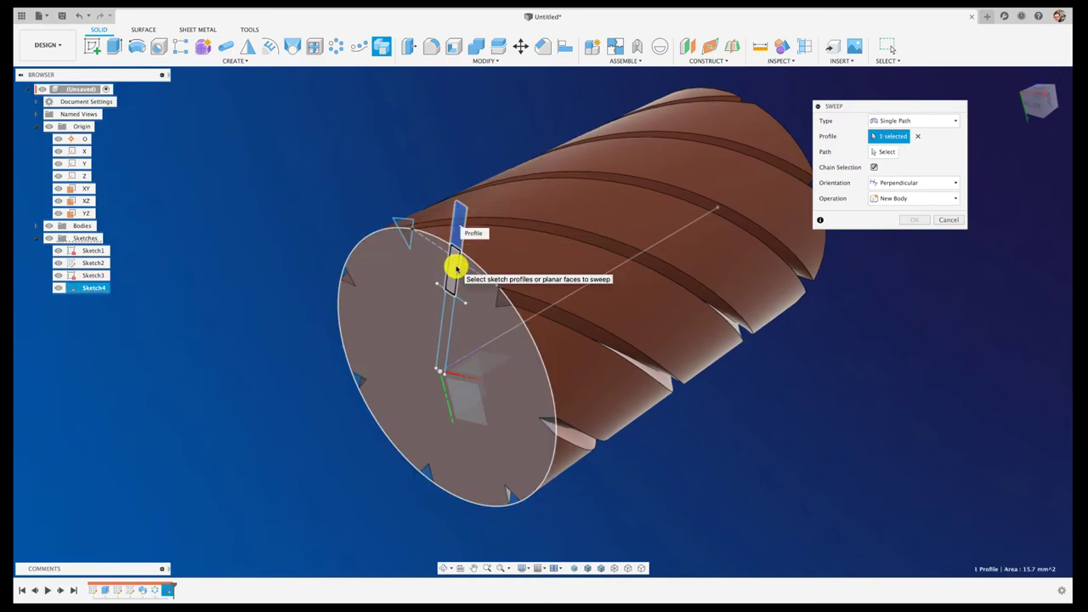
pyautogui.click(455, 267)
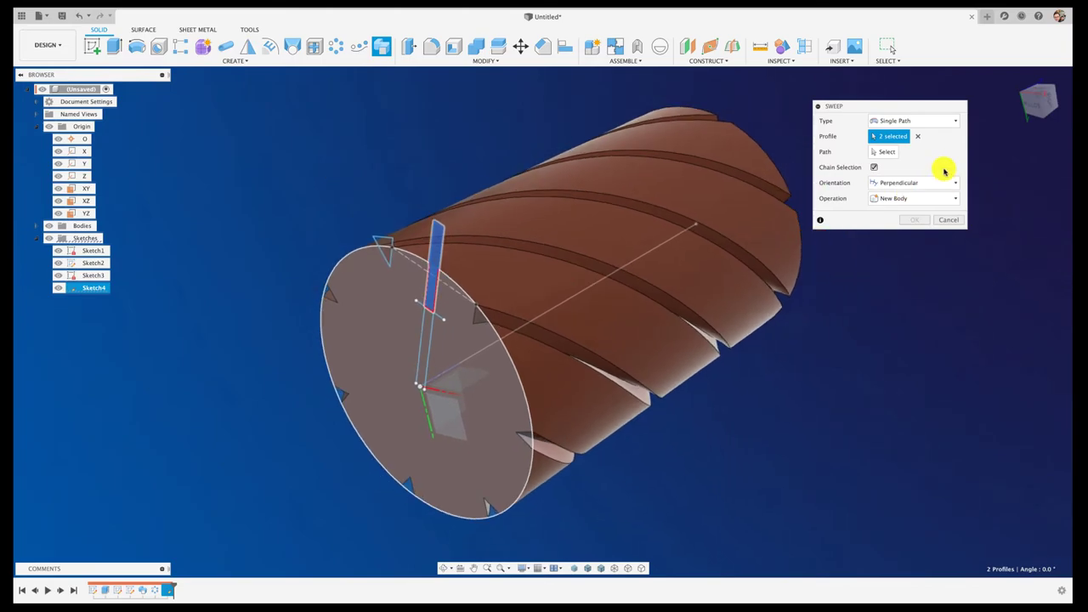
pyautogui.click(661, 250)
pyautogui.write('180')
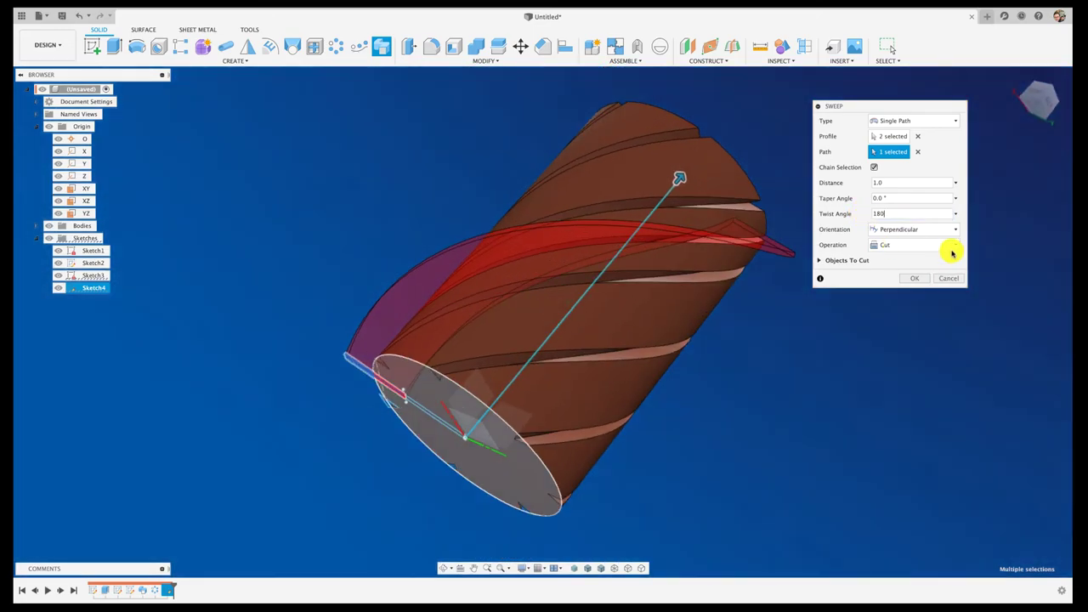
pyautogui.click(953, 246)
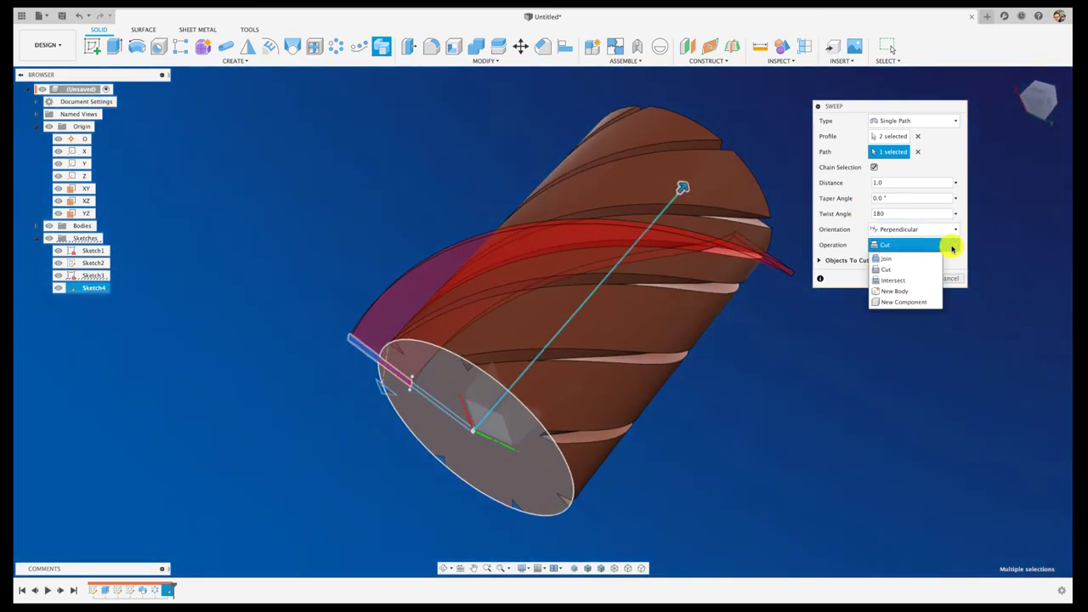
pyautogui.click(929, 259)
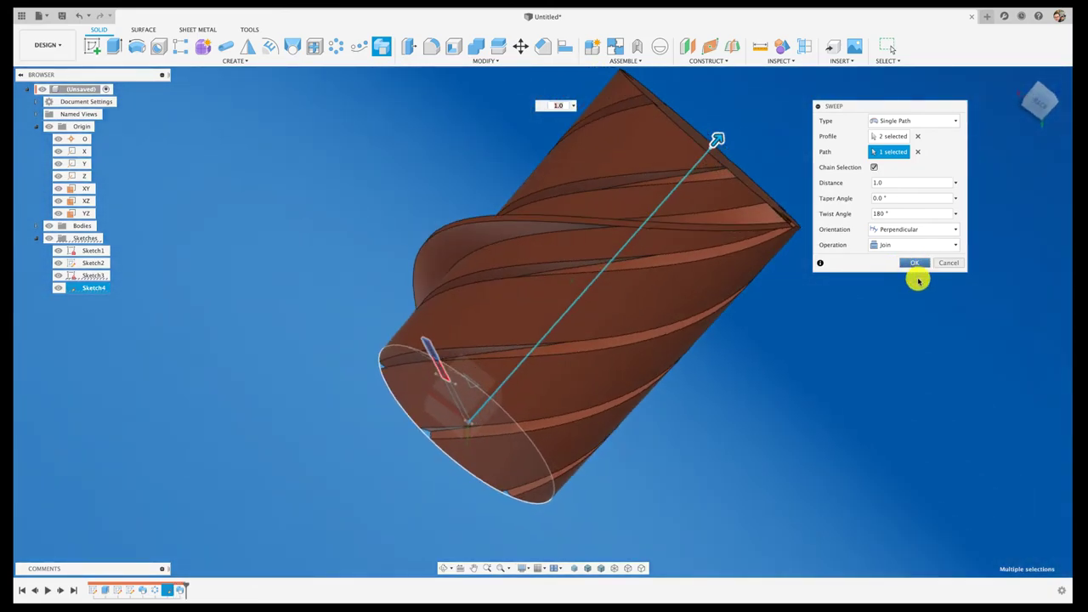
pyautogui.click(914, 265)
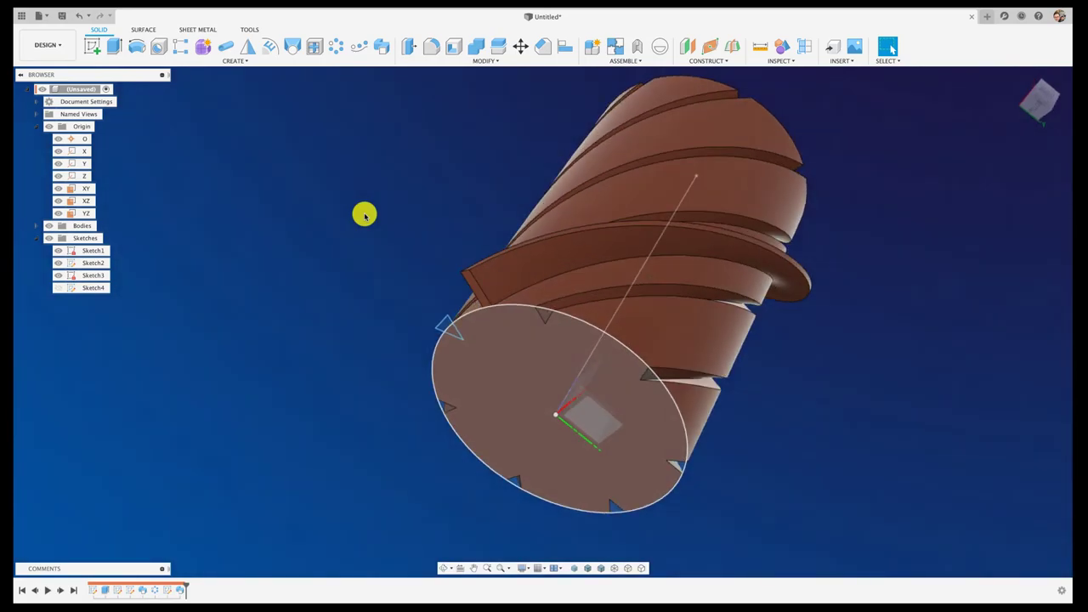
# Begin a face-based circular pattern of the fin, then cancel it
pyautogui.click(337, 46)
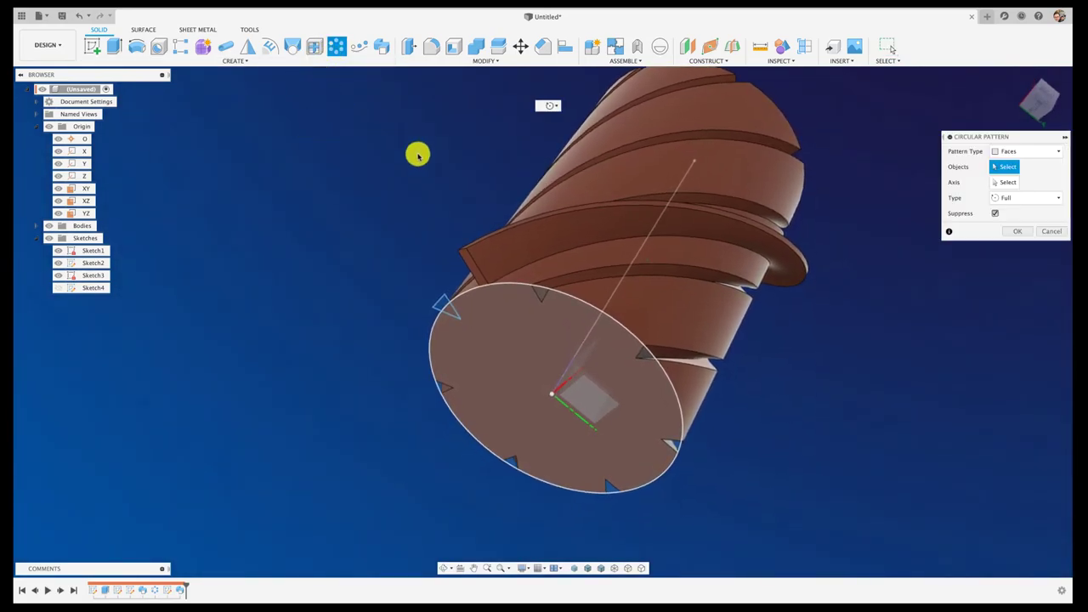
pyautogui.click(538, 219)
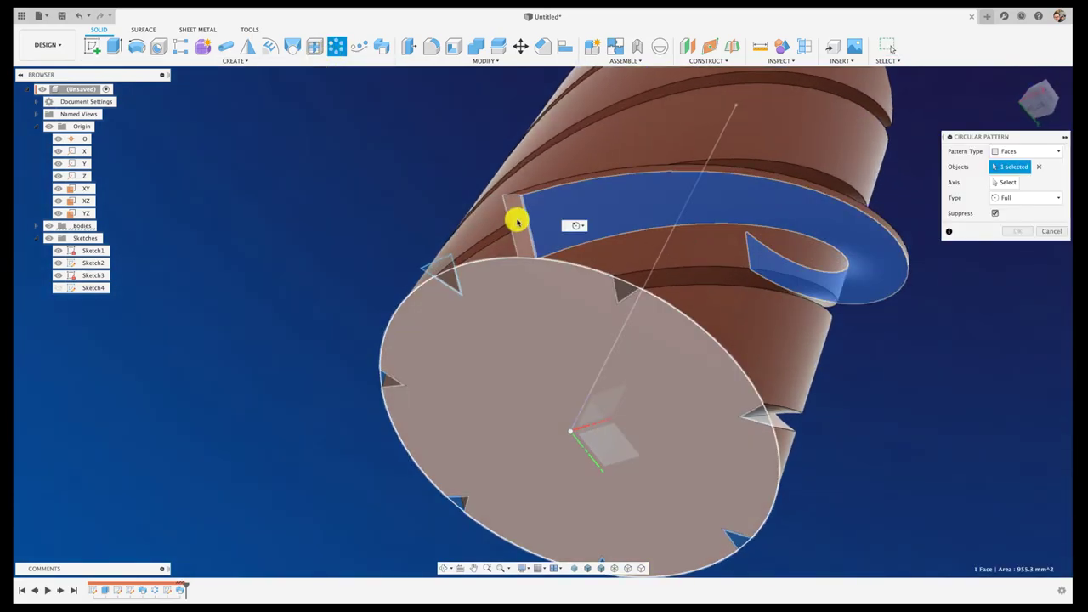
pyautogui.click(521, 208)
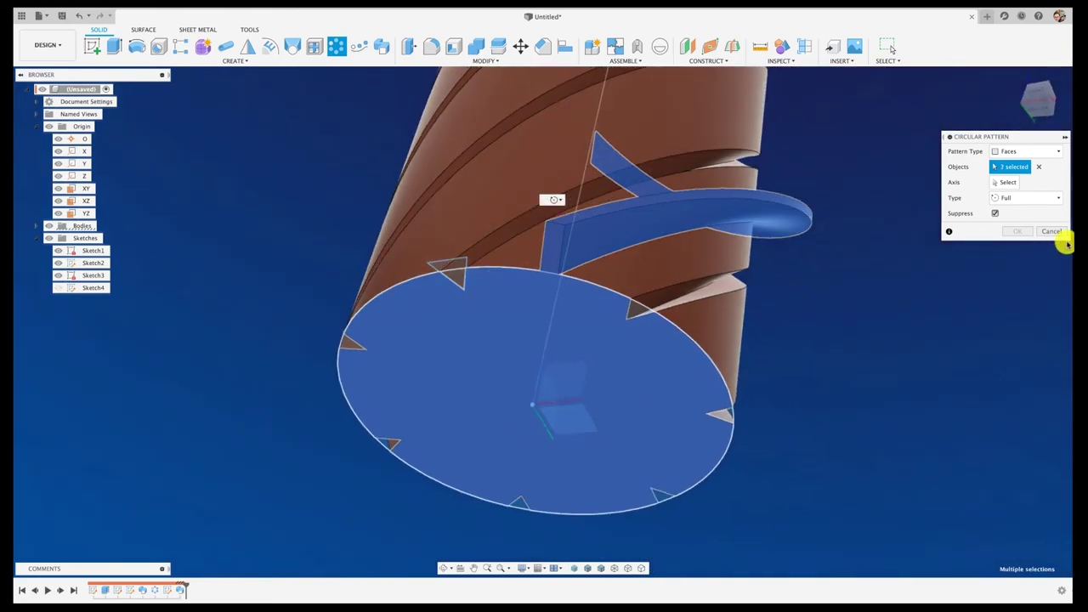
pyautogui.click(1052, 232)
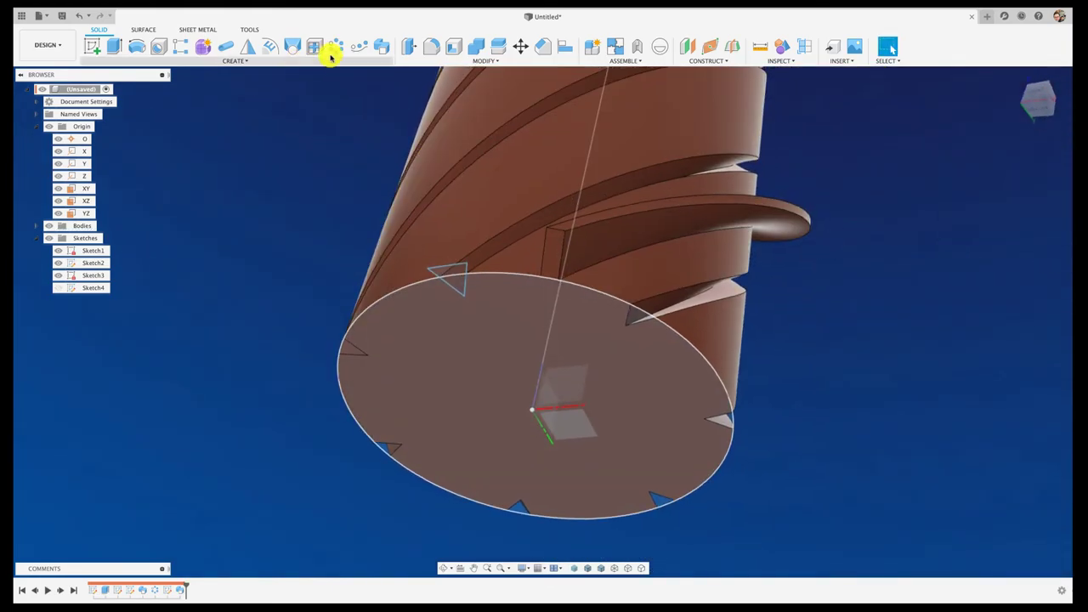
# Circular-pattern the Sweep2 feature 7 times around the cylinder's circular end edge
pyautogui.click(337, 46)
pyautogui.click(1028, 152)
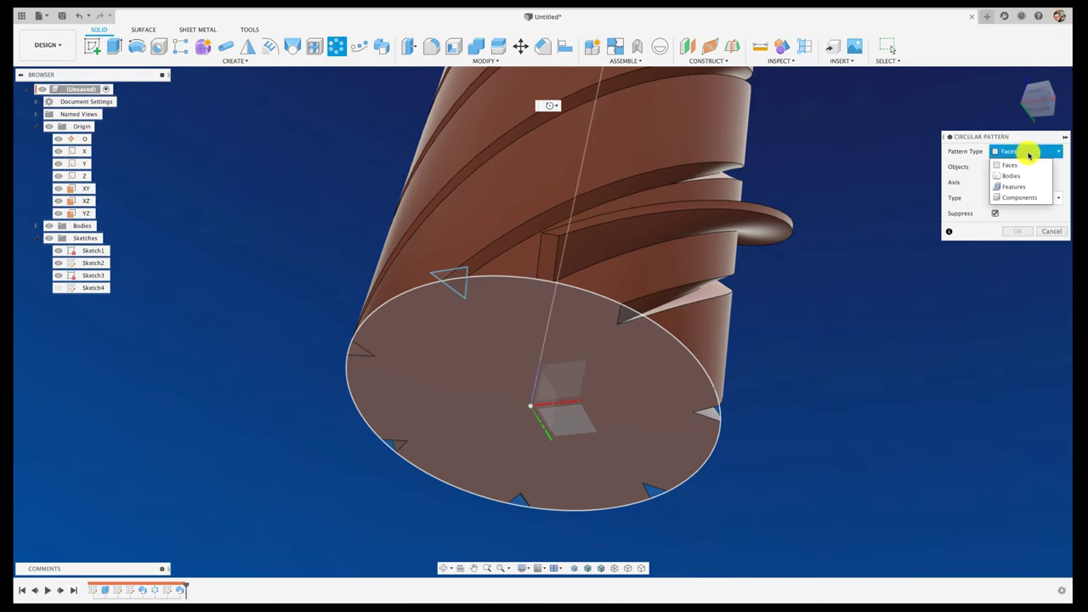
pyautogui.click(1017, 187)
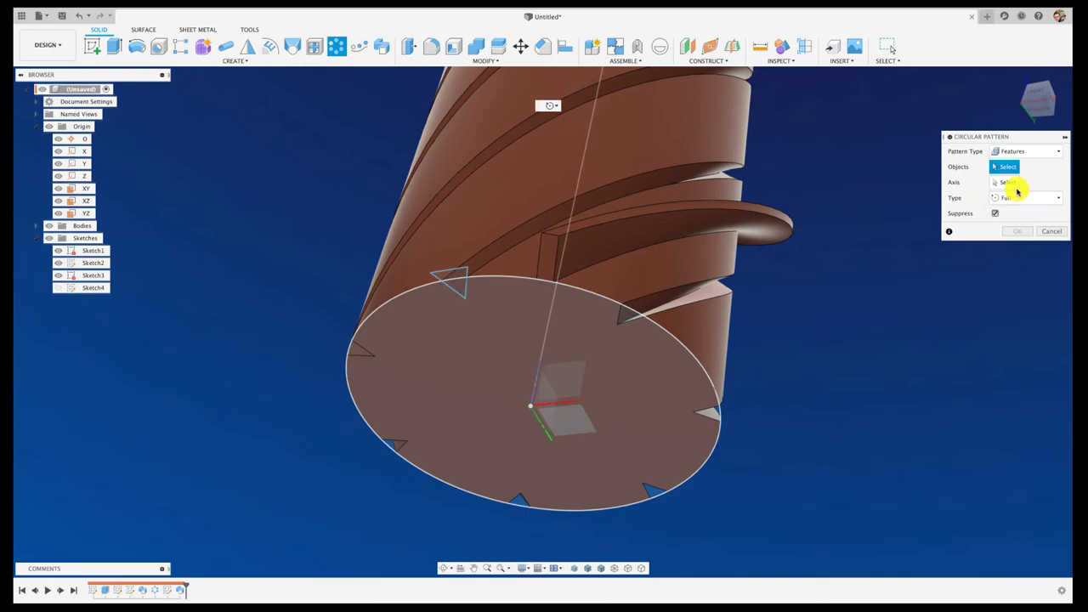
pyautogui.click(182, 591)
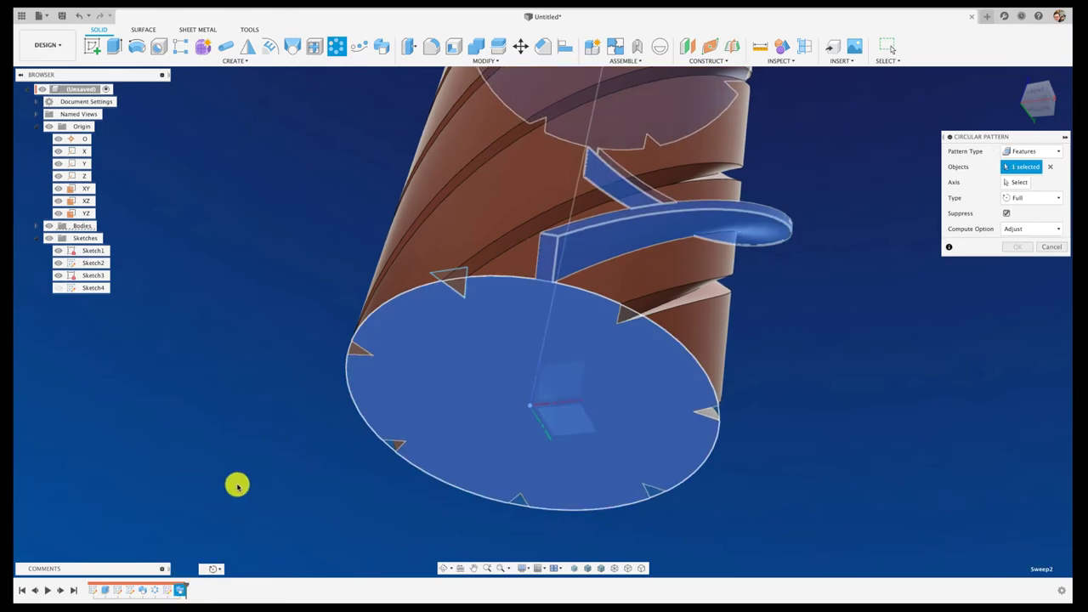
pyautogui.click(1023, 186)
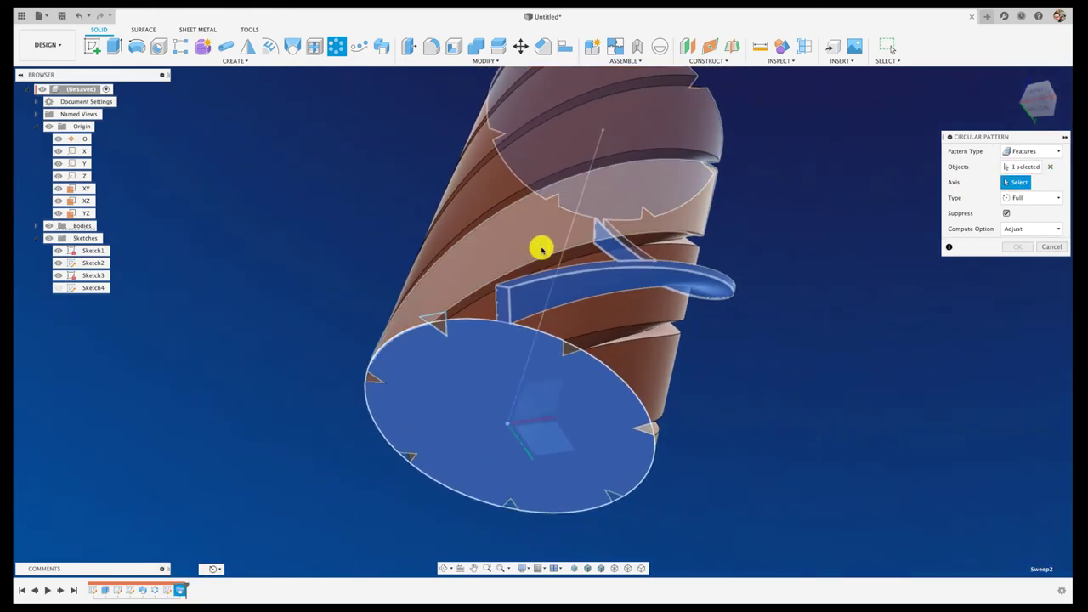
pyautogui.click(502, 325)
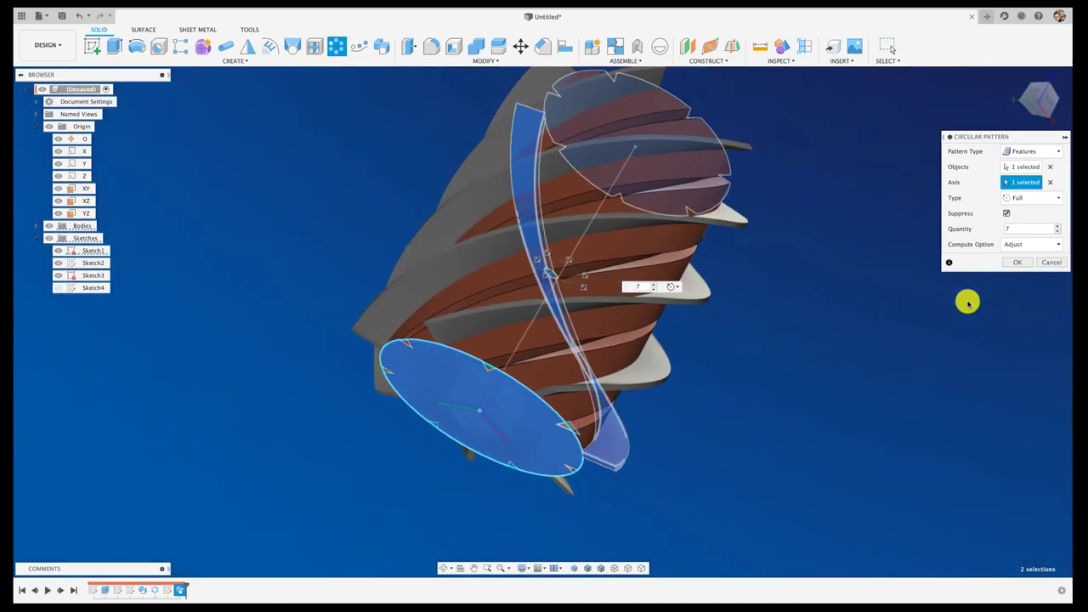
pyautogui.click(1020, 263)
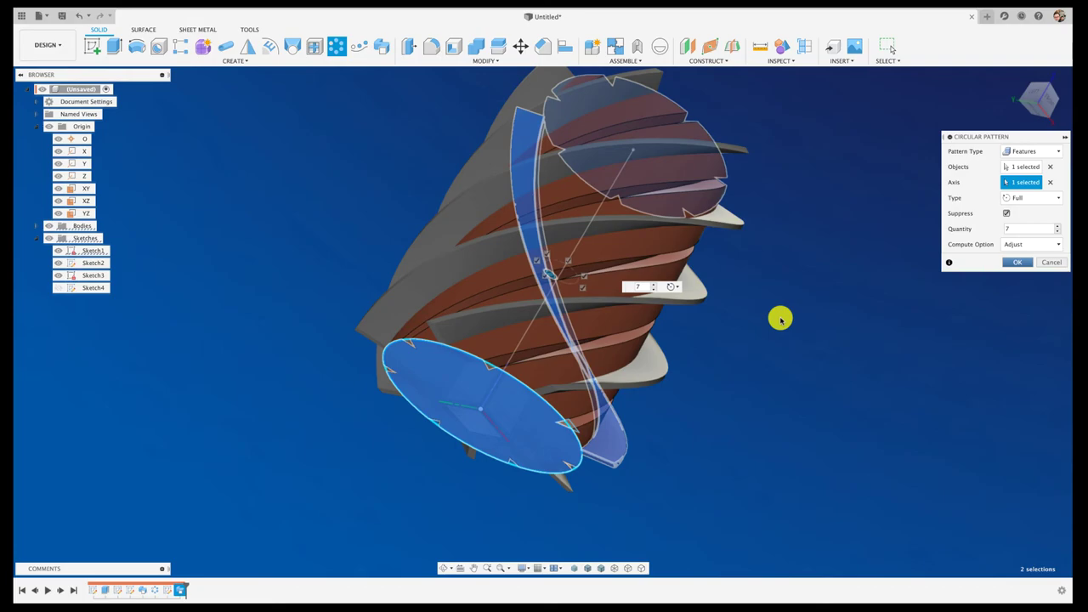
pyautogui.click(1018, 263)
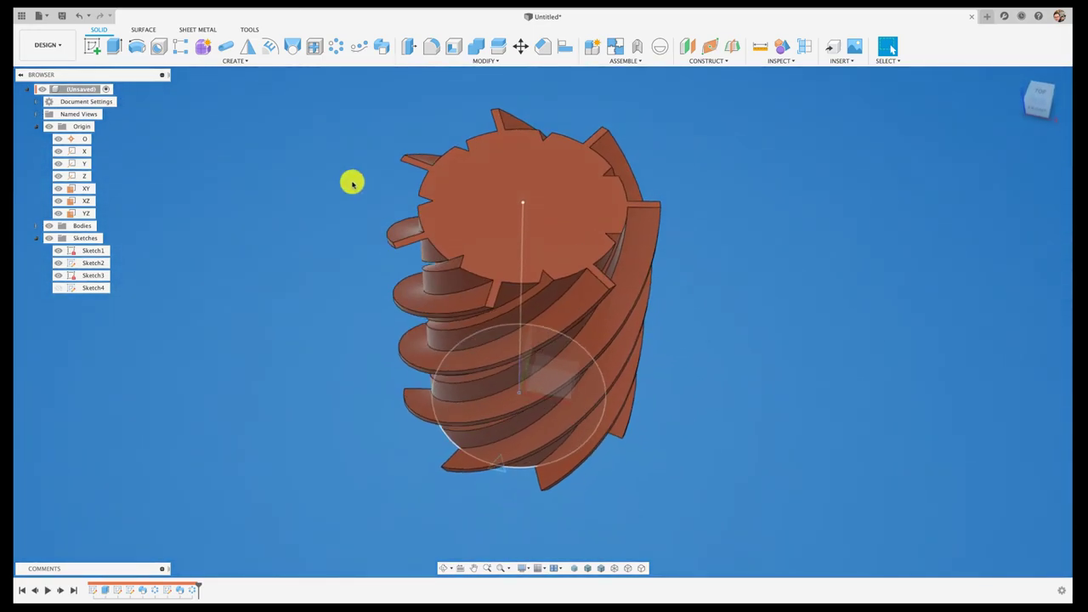
pyautogui.click(241, 61)
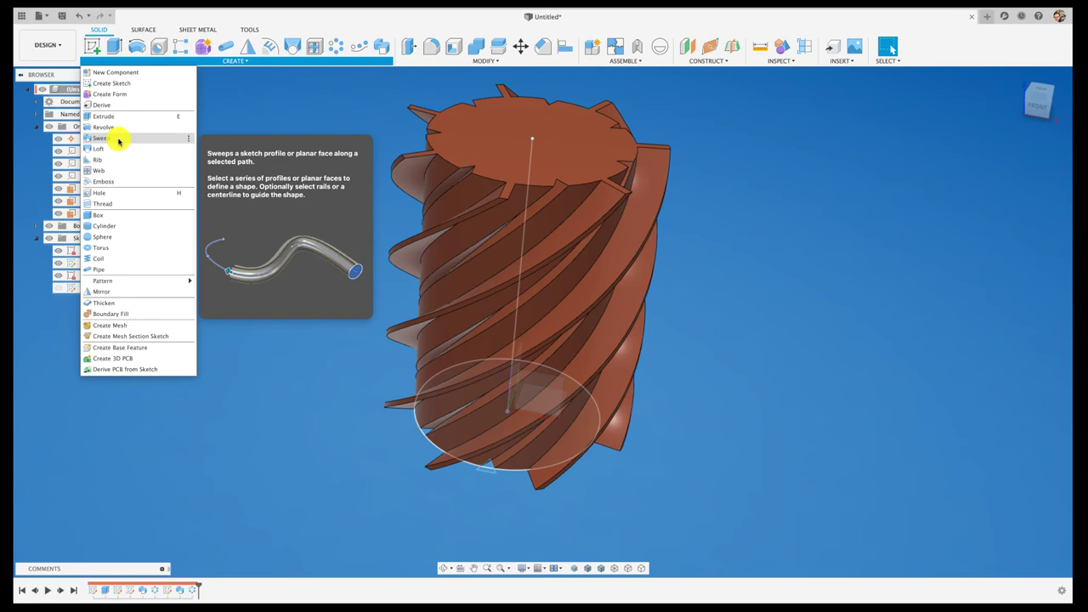
pyautogui.click(903, 323)
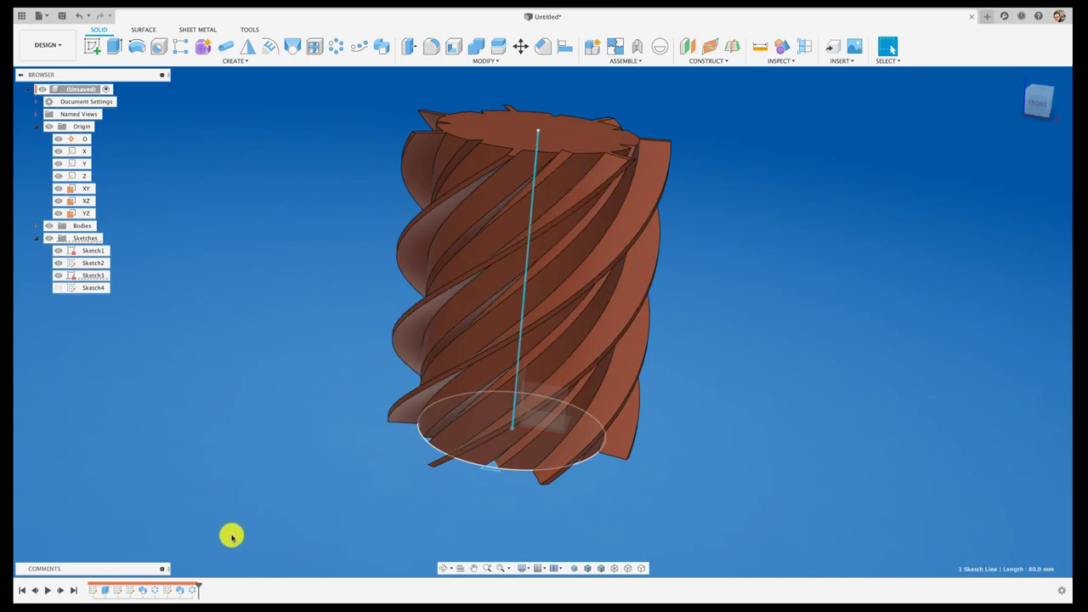
# Edit Sketch3, change the path line's length dimension from 80 mm to 60 mm, and finish the sketch
pyautogui.click(93, 275)
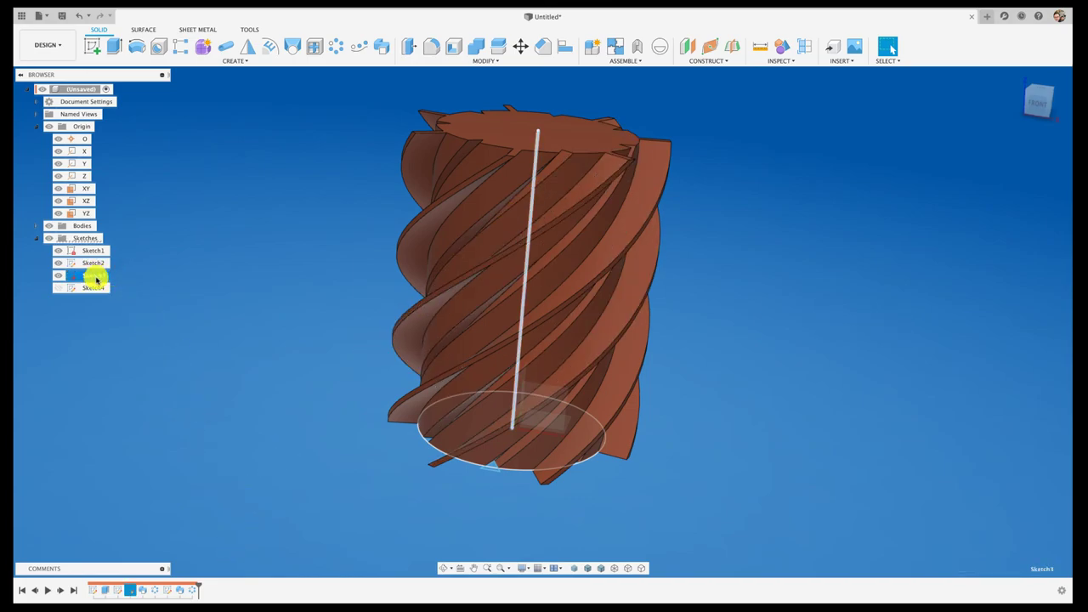
pyautogui.rightClick(96, 279)
pyautogui.click(142, 317)
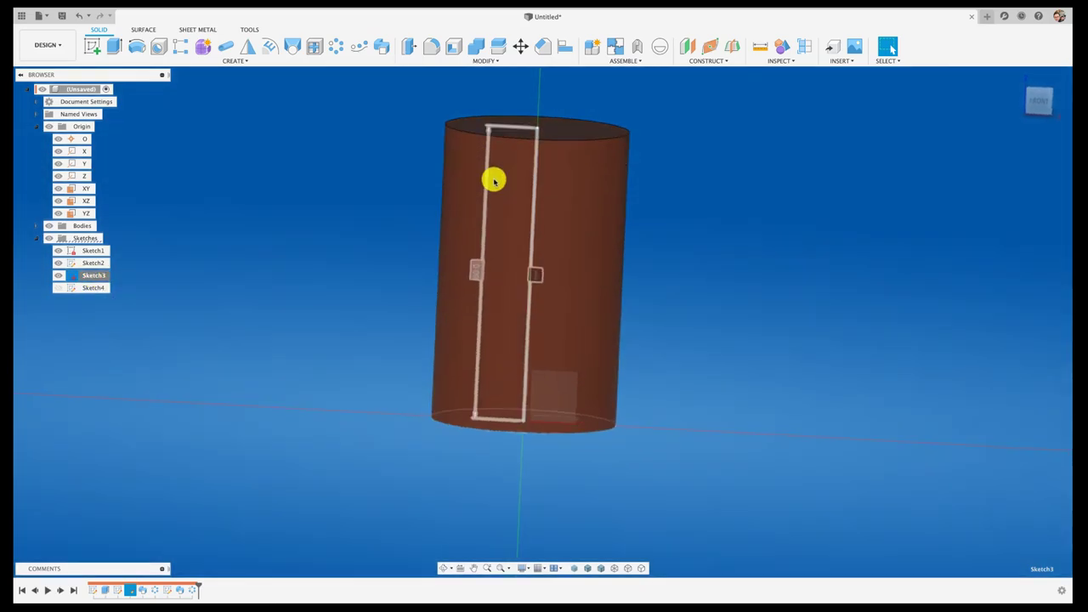
pyautogui.press('d')
pyautogui.click(475, 274)
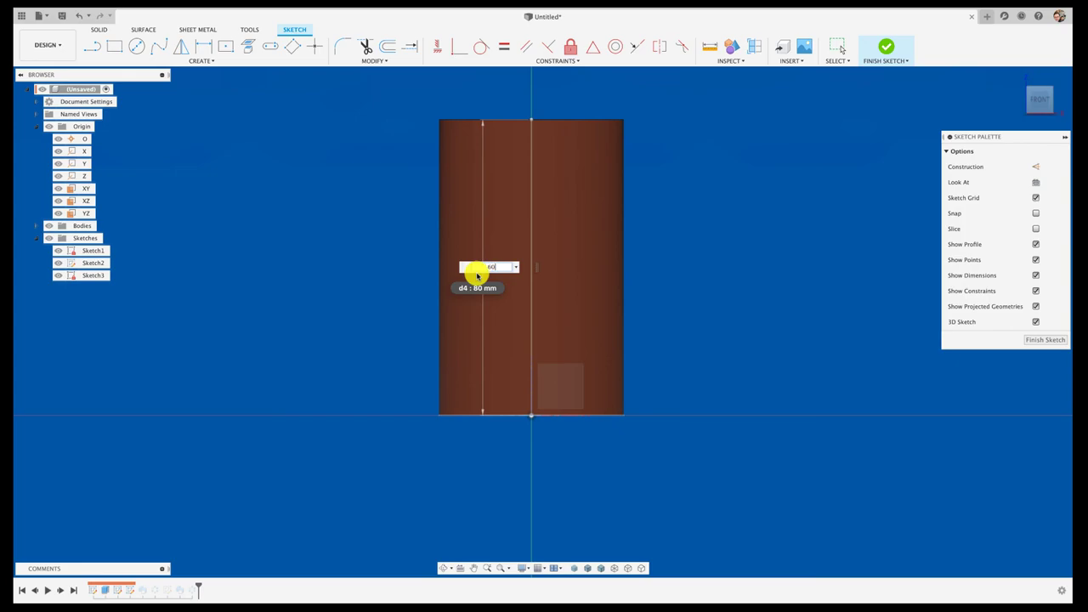
pyautogui.press('Return')
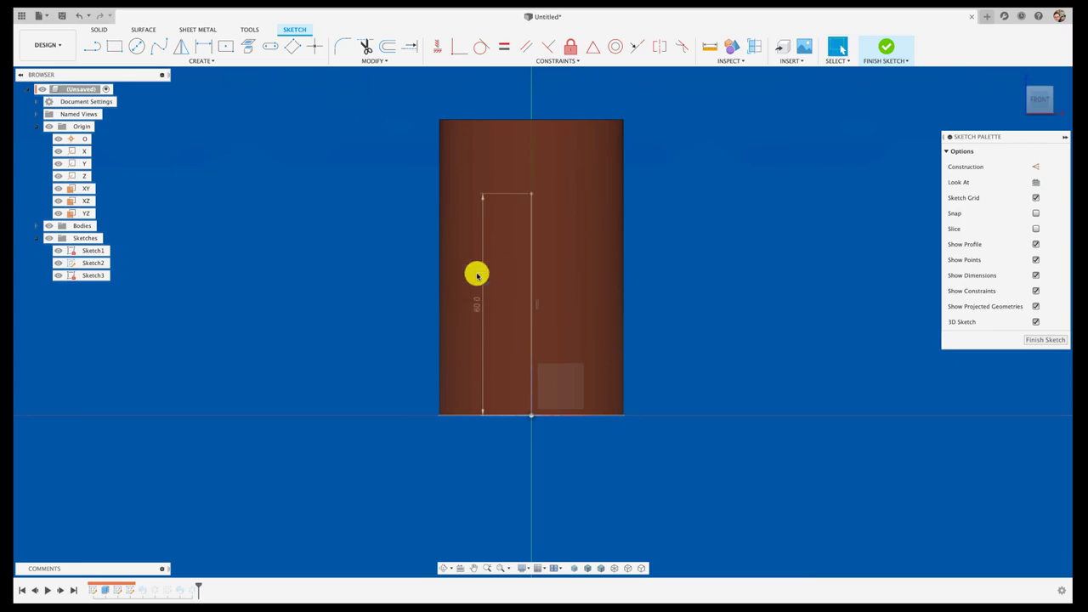
pyautogui.click(1057, 341)
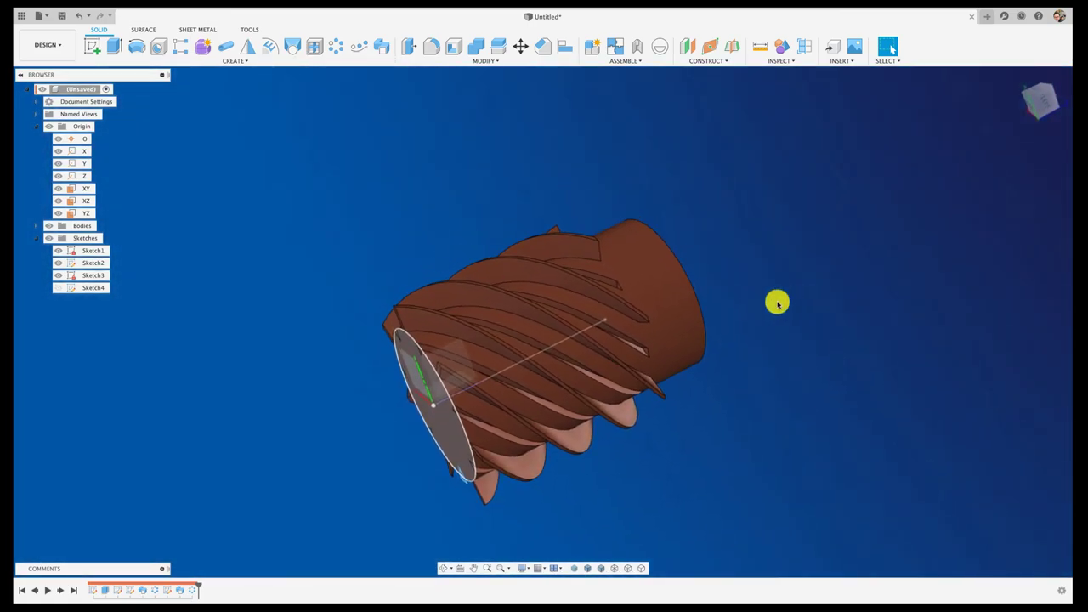
pyautogui.click(605, 320)
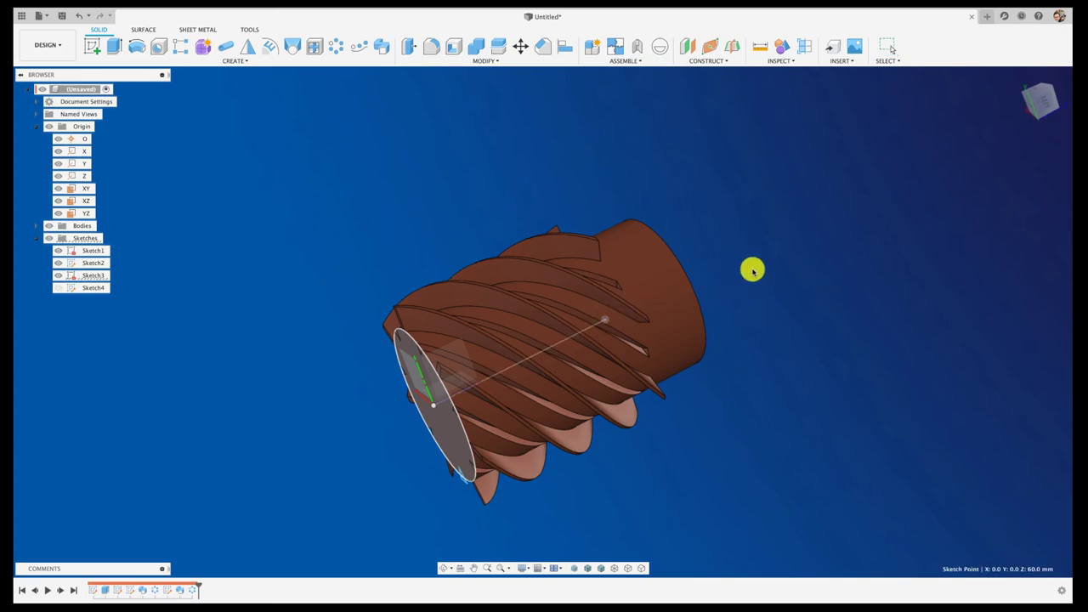